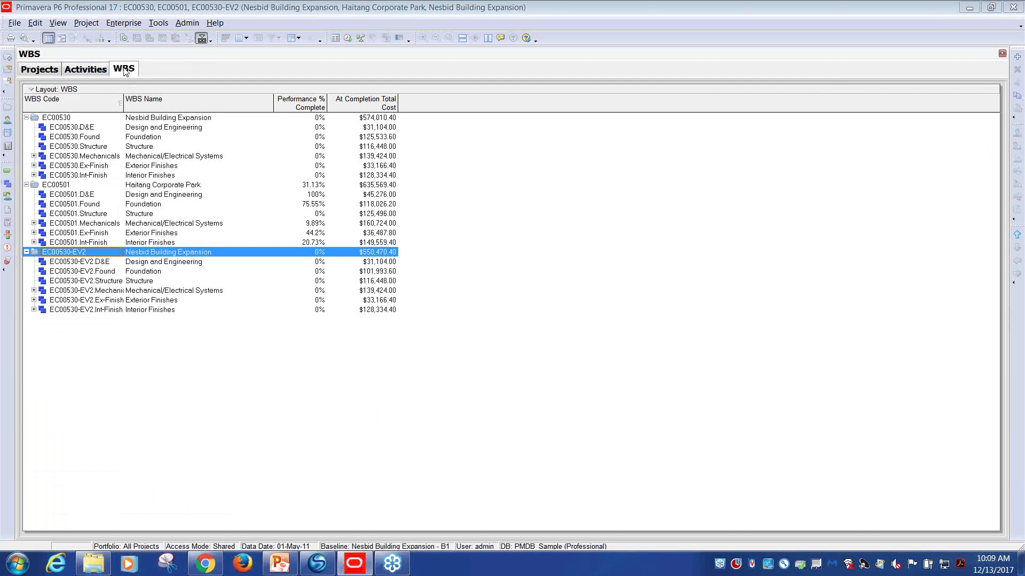
# Step: Reorder the tabbed views so that WBS sits between Projects and Activities
pyautogui.moveTo(126, 72); pyautogui.dragTo(94, 71)
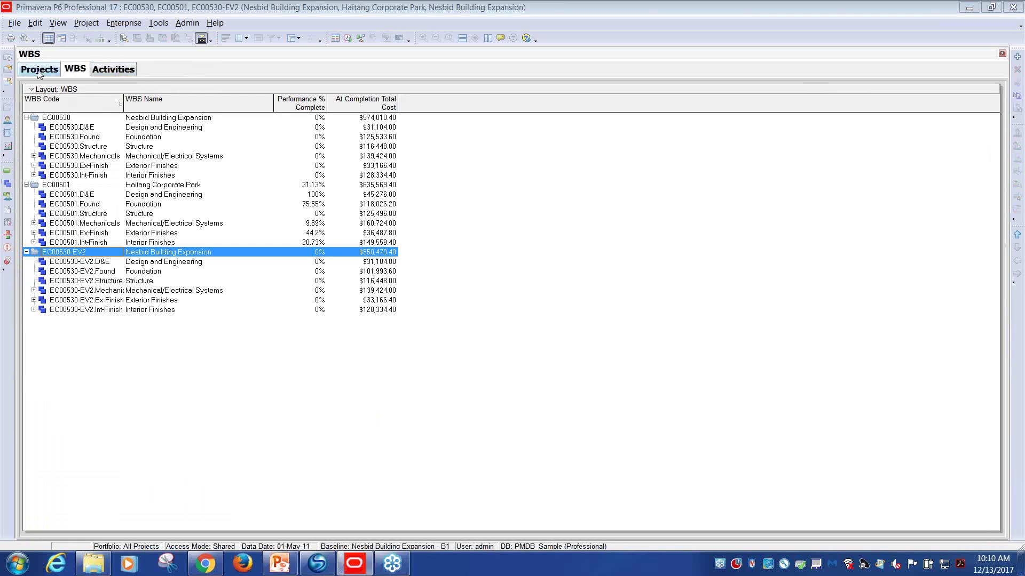
pyautogui.click(51, 72)
pyautogui.click(72, 74)
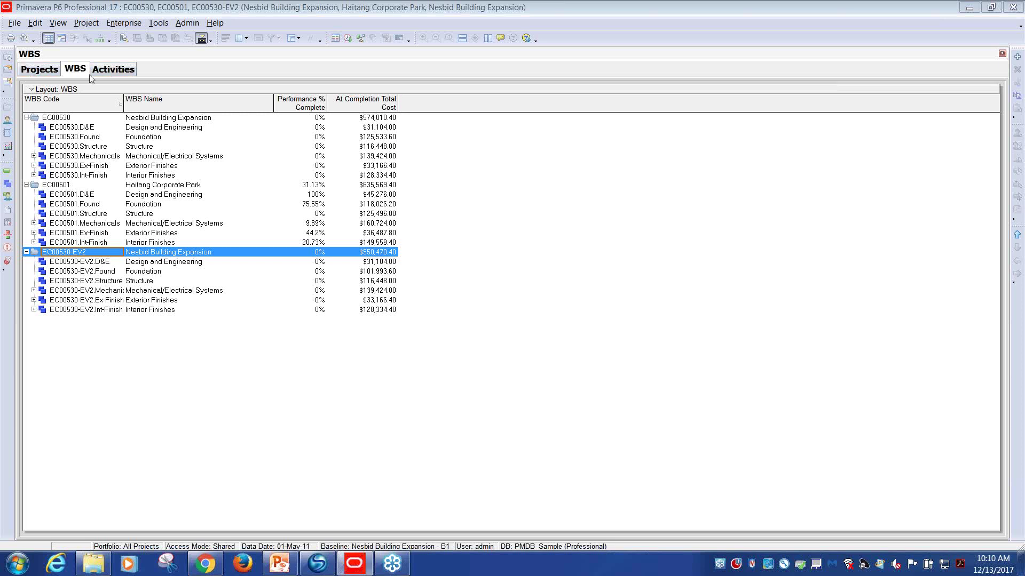
# Step: Tile WBS beside Activities, widen the WBS pane, and split Activities horizontally into its own pane beneath Projects and WBS
pyautogui.click(488, 38)
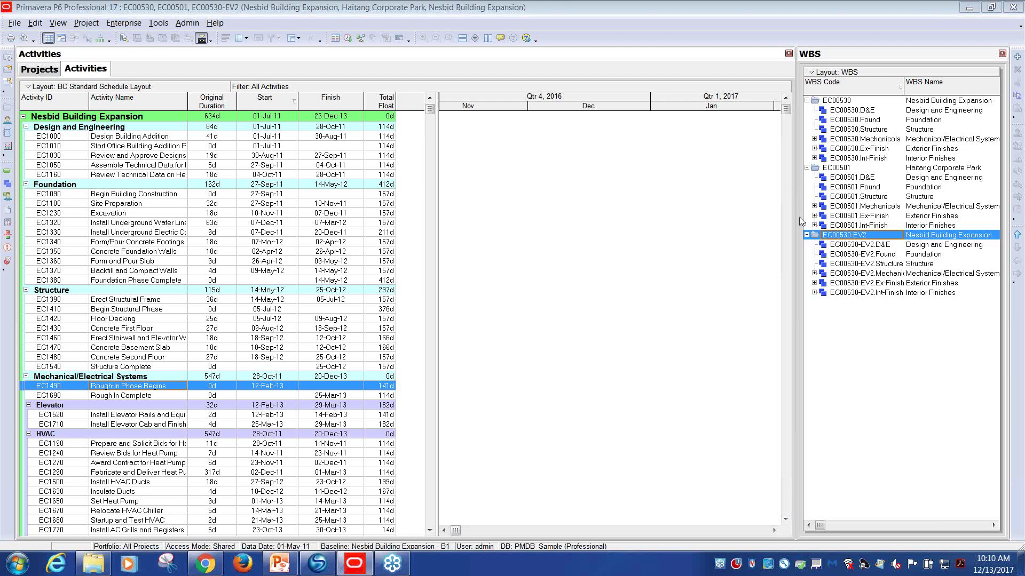
pyautogui.moveTo(777, 219); pyautogui.dragTo(510, 216)
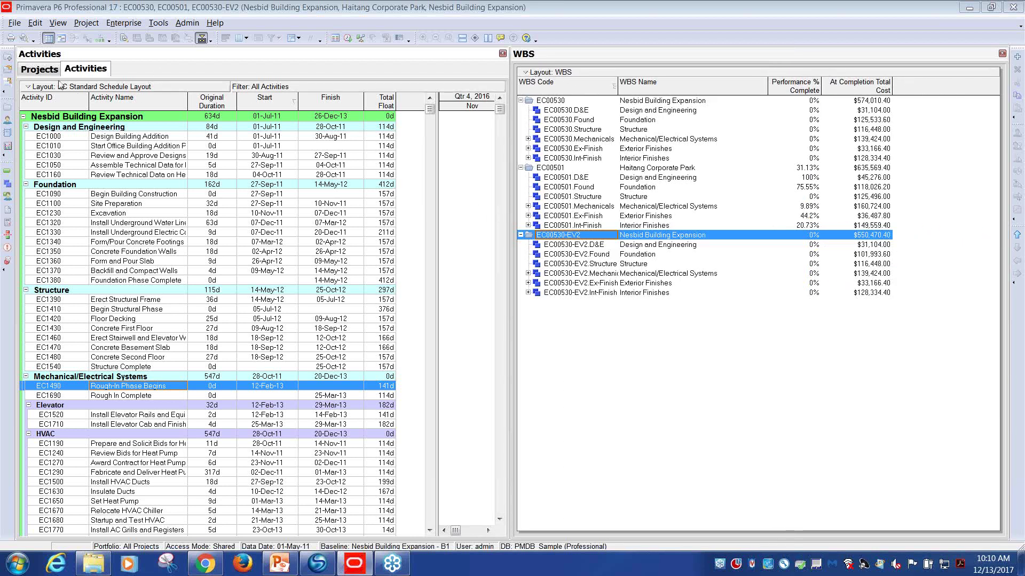
pyautogui.click(106, 138)
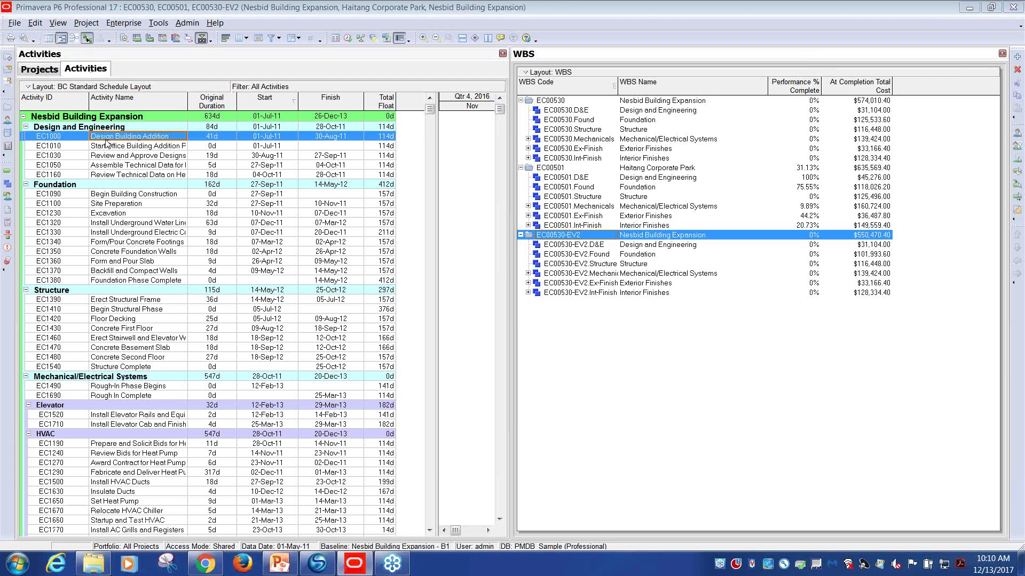
pyautogui.click(462, 38)
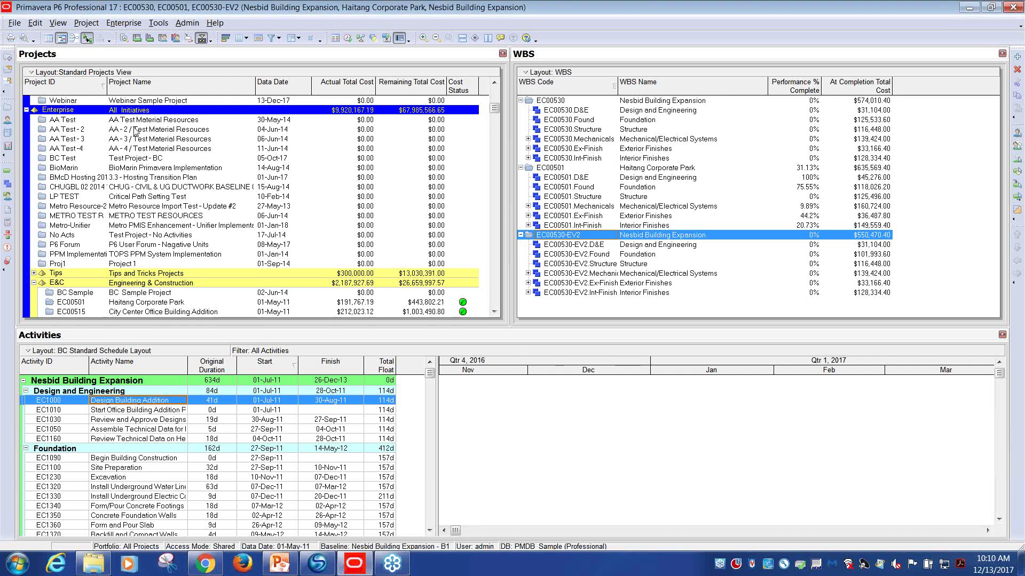
# Step: Open the AACE15: Cost Analysis View layout in the Activities pane without saving changes to the current layout
pyautogui.click(39, 357)
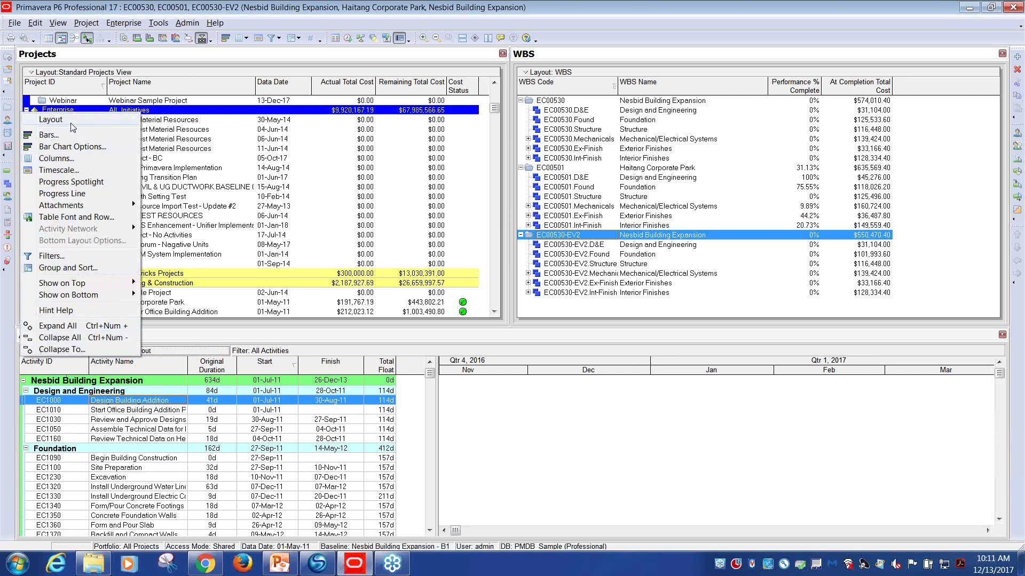
pyautogui.moveTo(72, 121)
pyautogui.click(153, 124)
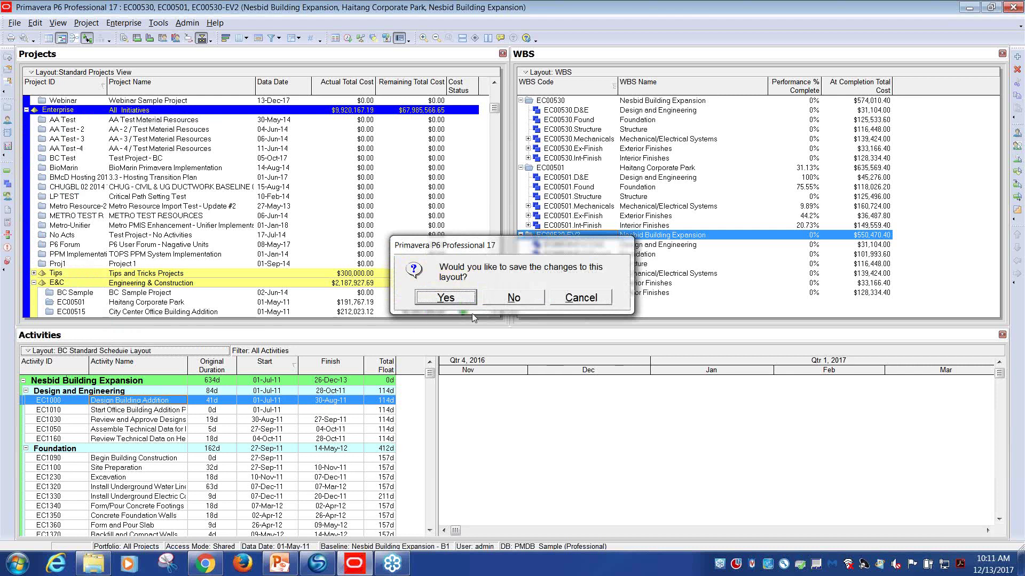
pyautogui.click(510, 300)
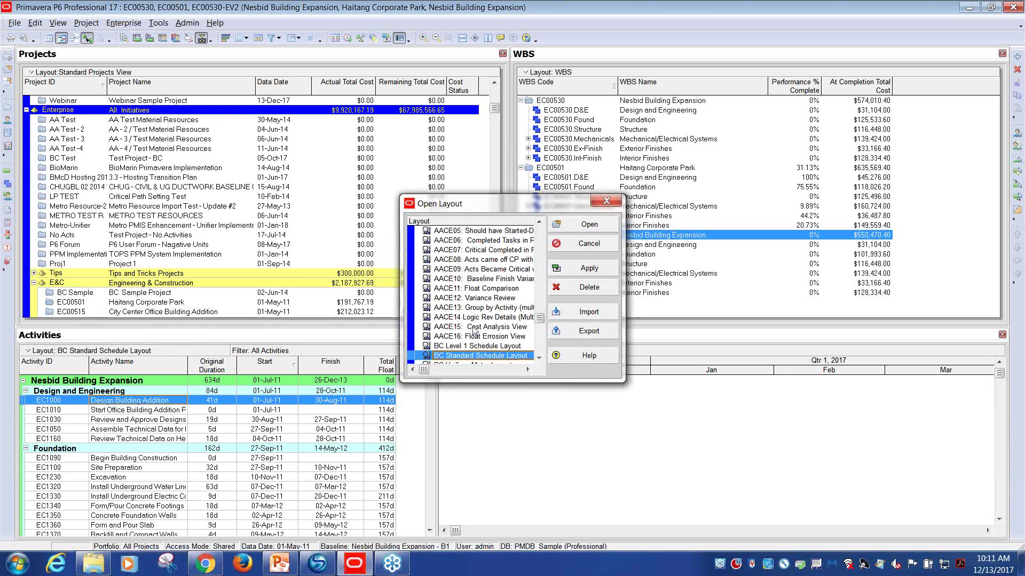
pyautogui.click(473, 327)
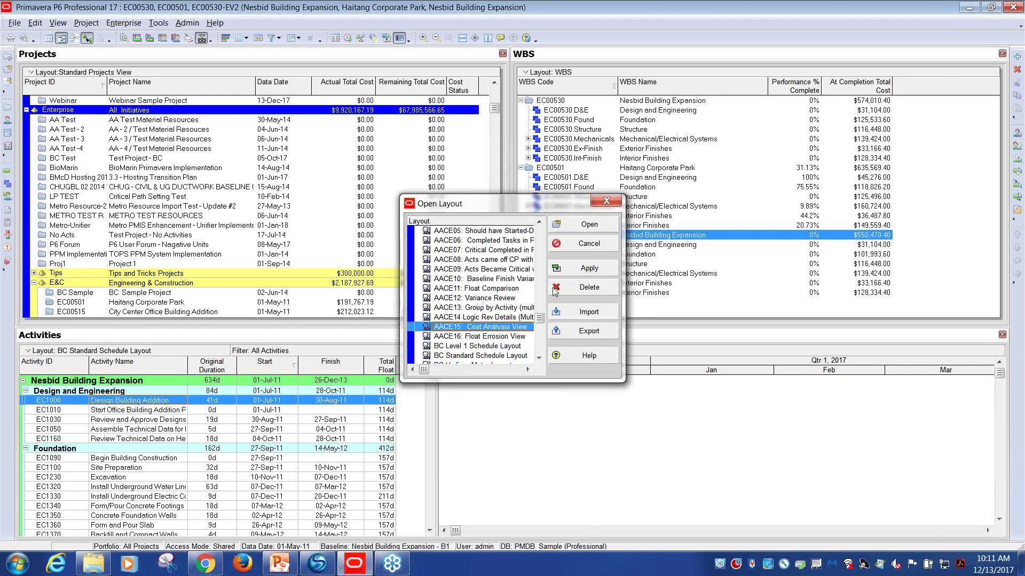
pyautogui.click(589, 225)
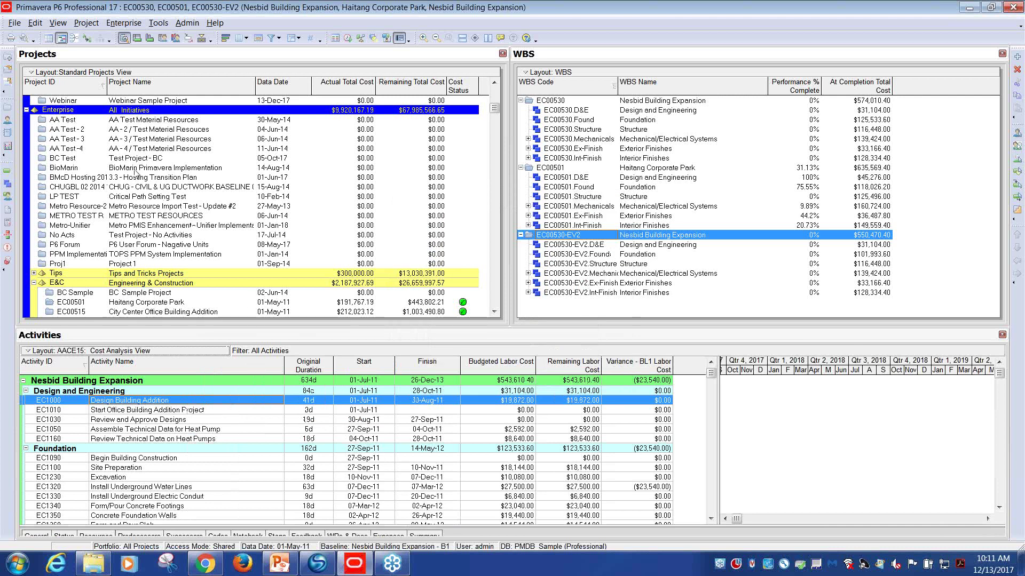
# Step: Filter the Projects pane to currently open projects and select the Haitang Corporate Park project
pyautogui.click(56, 73)
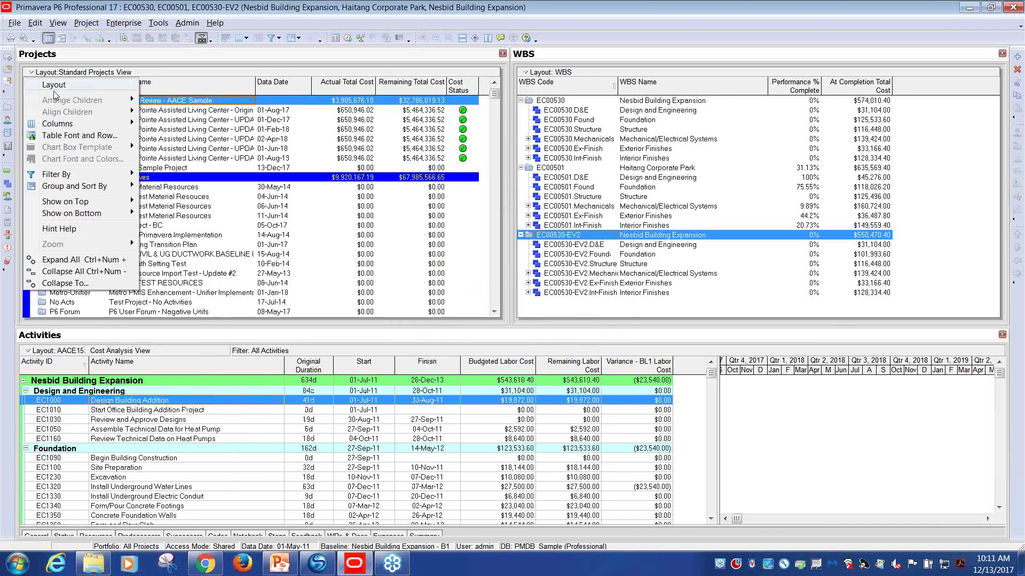
pyautogui.moveTo(58, 175)
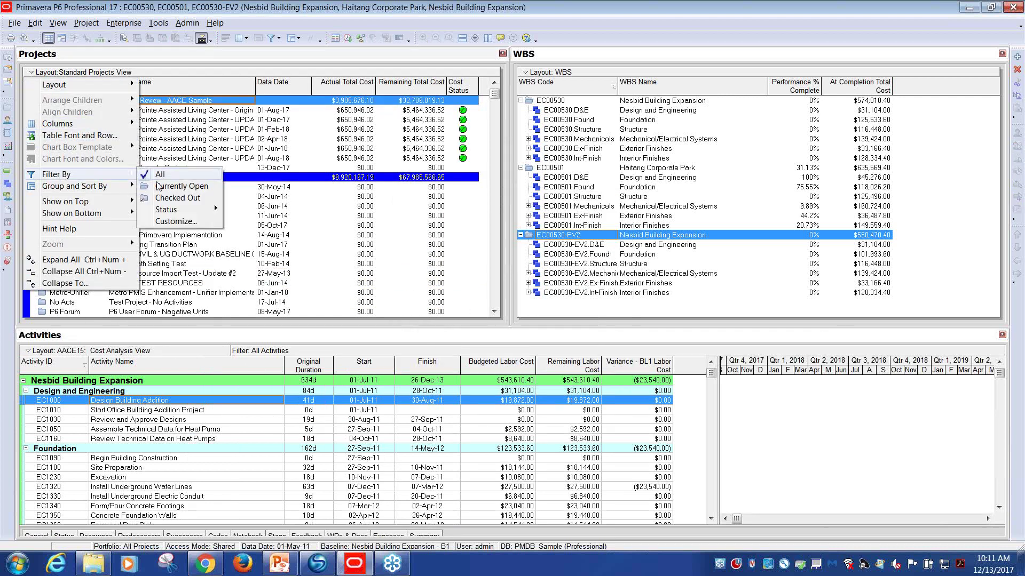
pyautogui.click(160, 190)
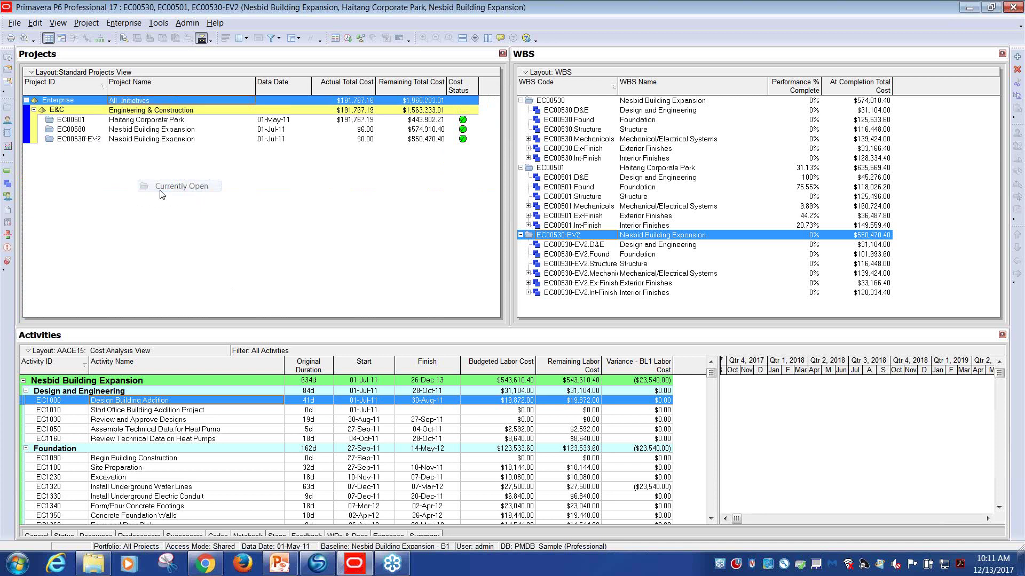
pyautogui.click(155, 123)
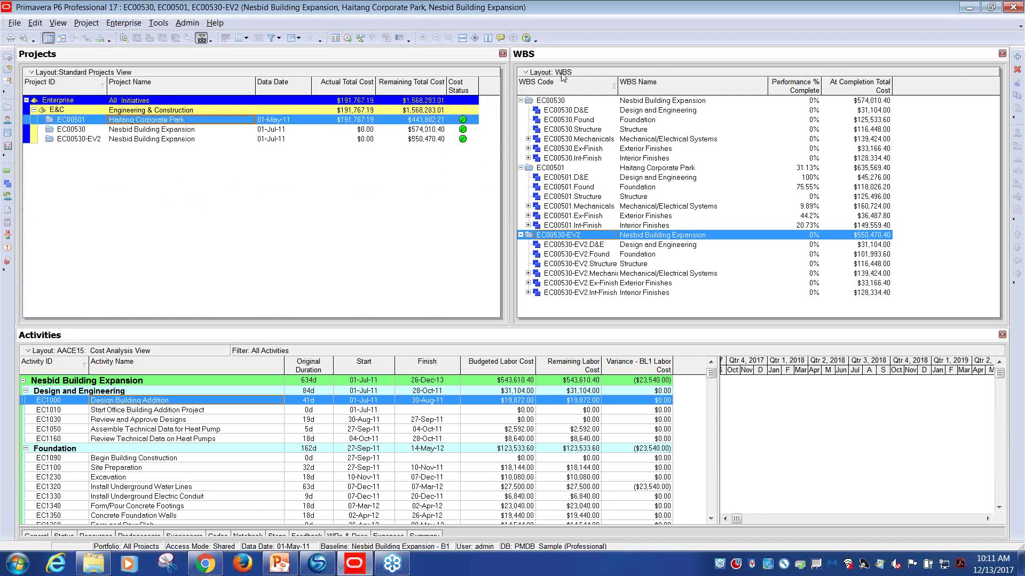
# Step: Look through the WBS pane's column options and select the Nesbid Building Expansion project EC00530 in the Projects pane
pyautogui.click(562, 75)
pyautogui.moveTo(594, 128)
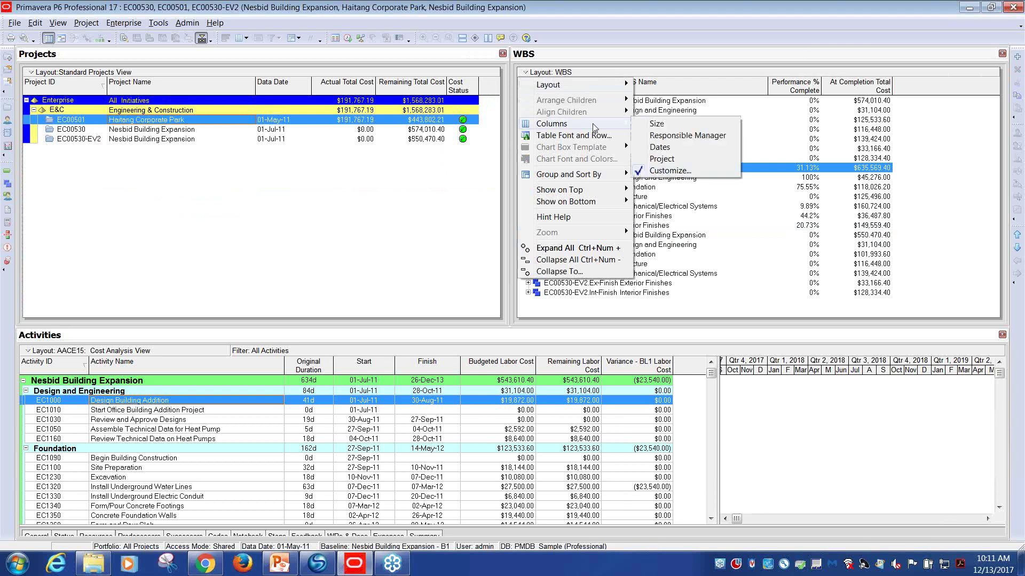
pyautogui.click(516, 411)
pyautogui.click(516, 408)
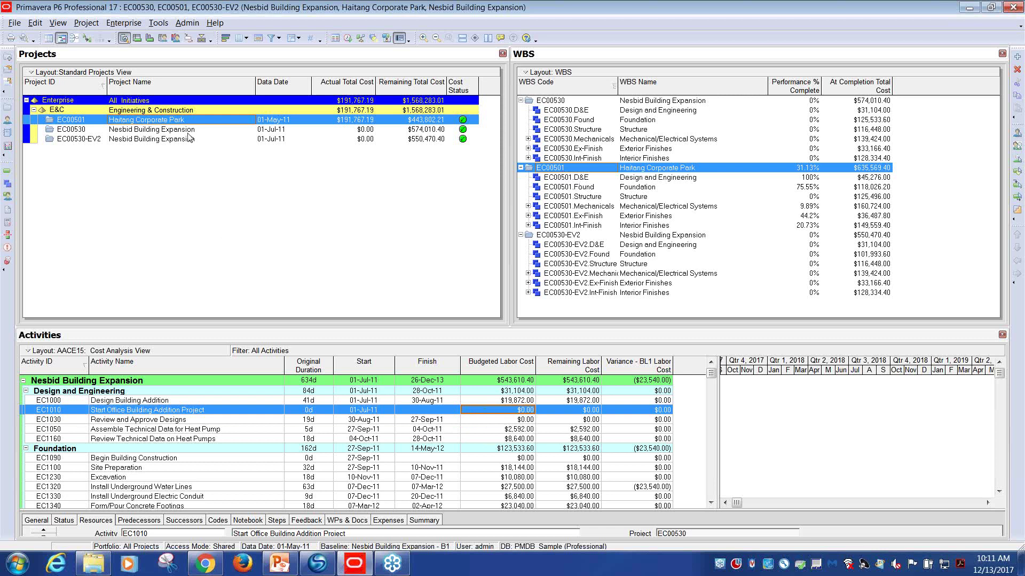
pyautogui.click(162, 132)
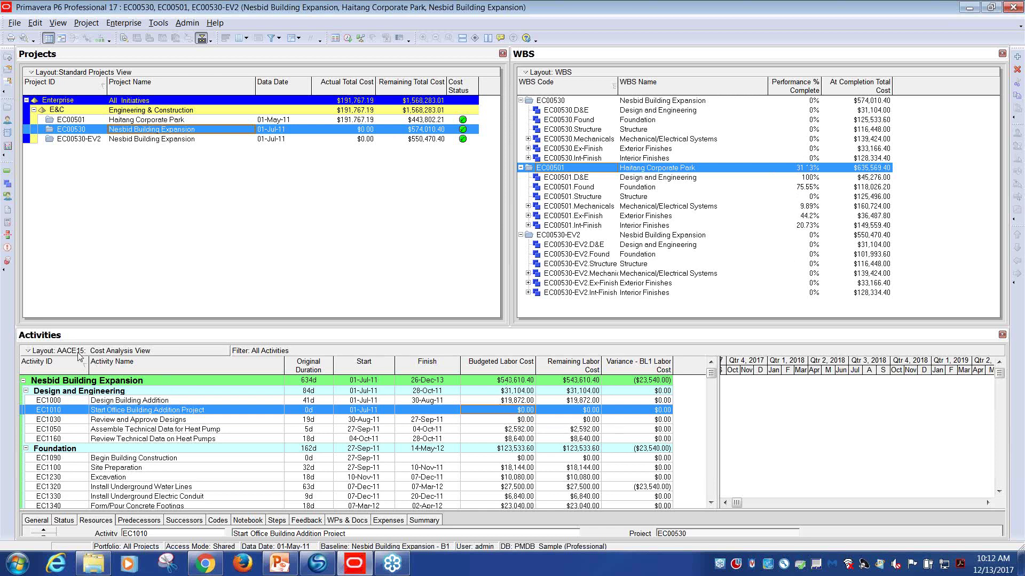
# Step: Filter the Activities pane to show only milestones and select the Begin Building Construction milestone
pyautogui.click(24, 353)
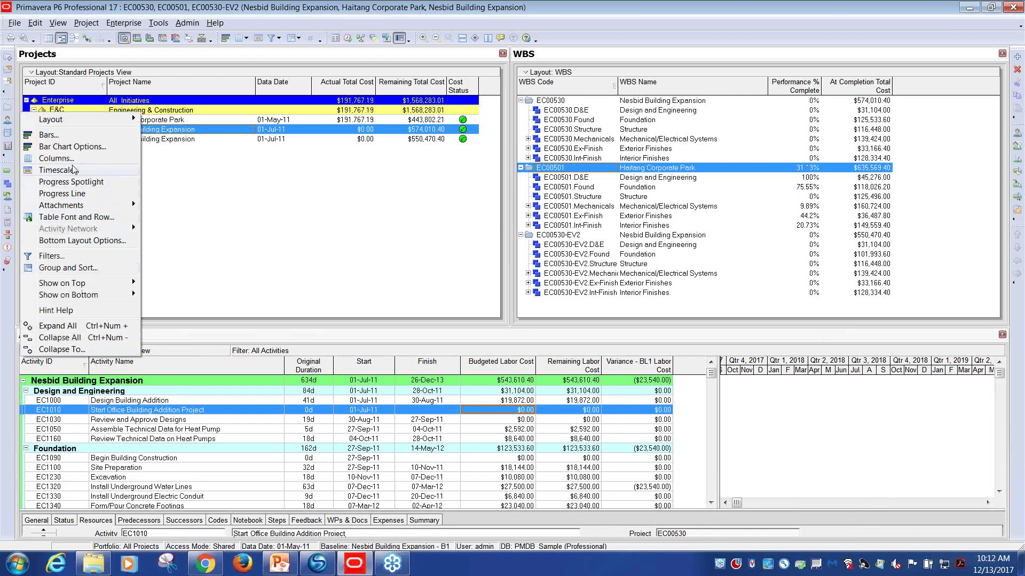
pyautogui.click(52, 256)
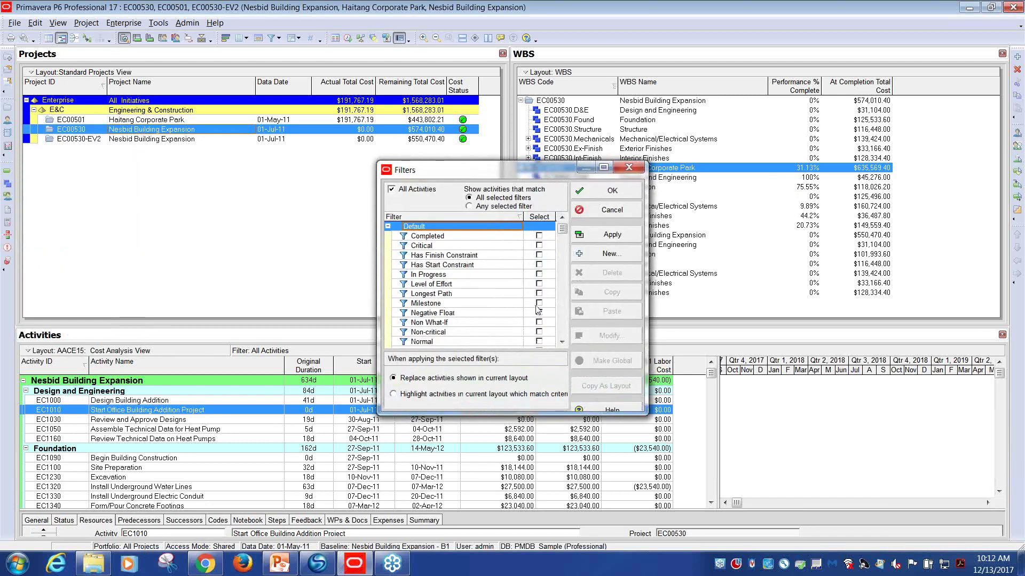
pyautogui.click(539, 303)
pyautogui.click(613, 191)
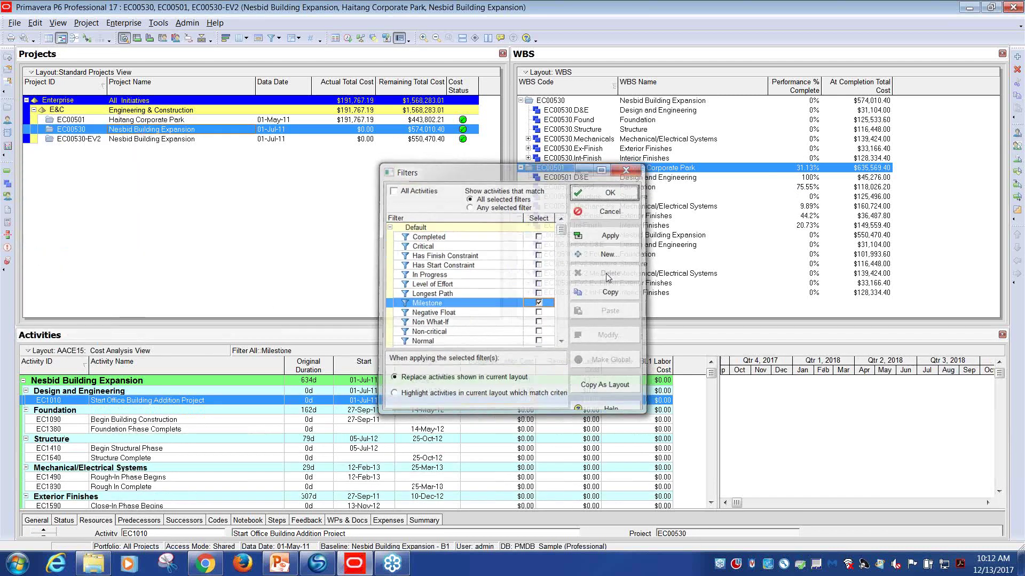
pyautogui.click(794, 421)
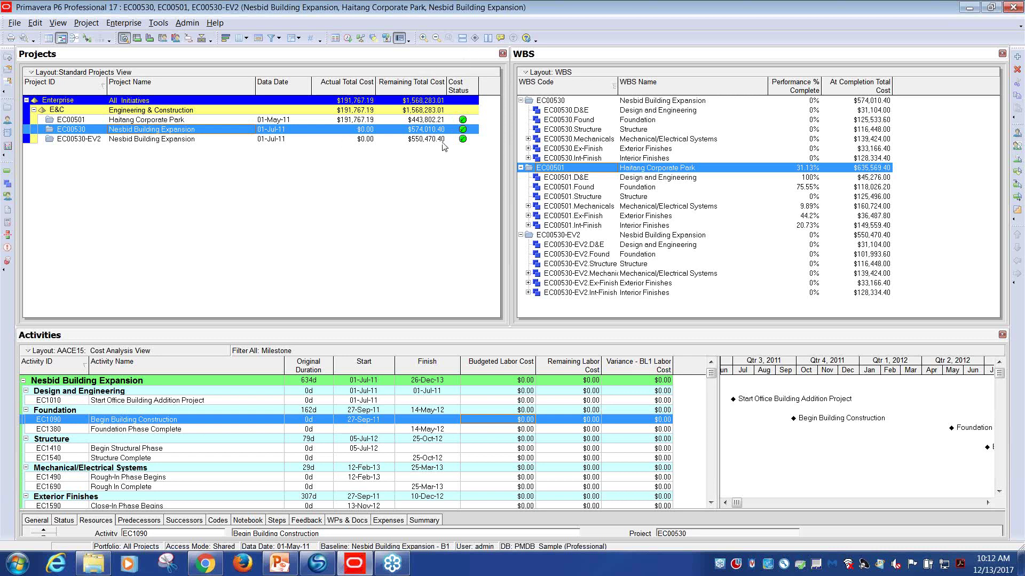
# Step: Return the tiled panes to a single tab group and view WBS, Activities and Projects in turn
pyautogui.click(475, 39)
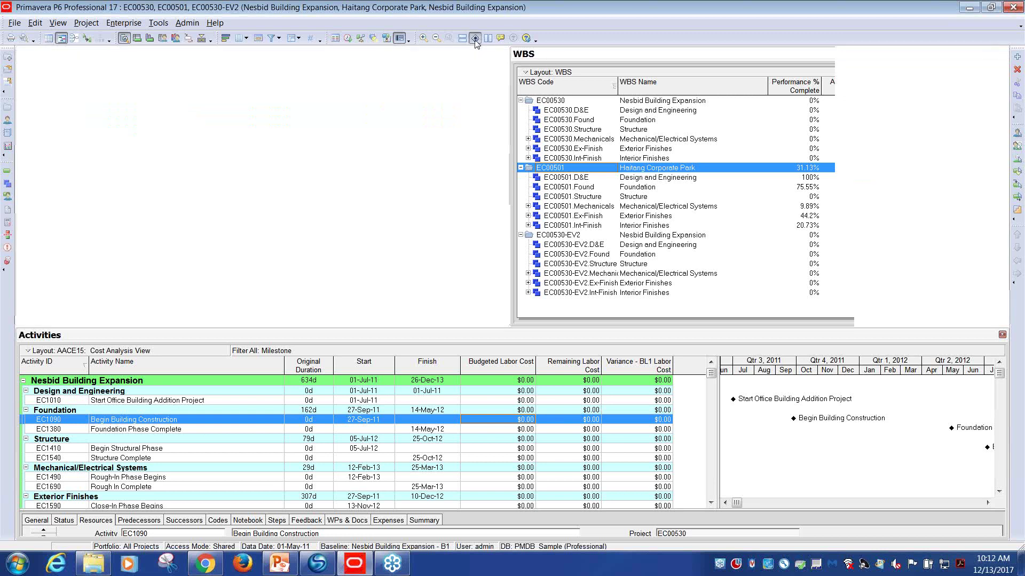
pyautogui.click(78, 74)
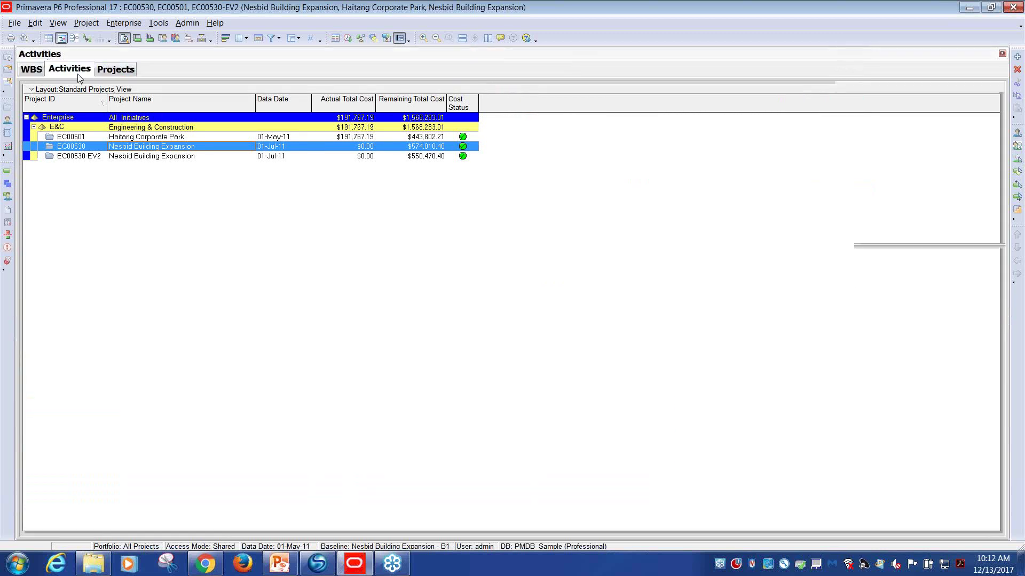
pyautogui.click(39, 74)
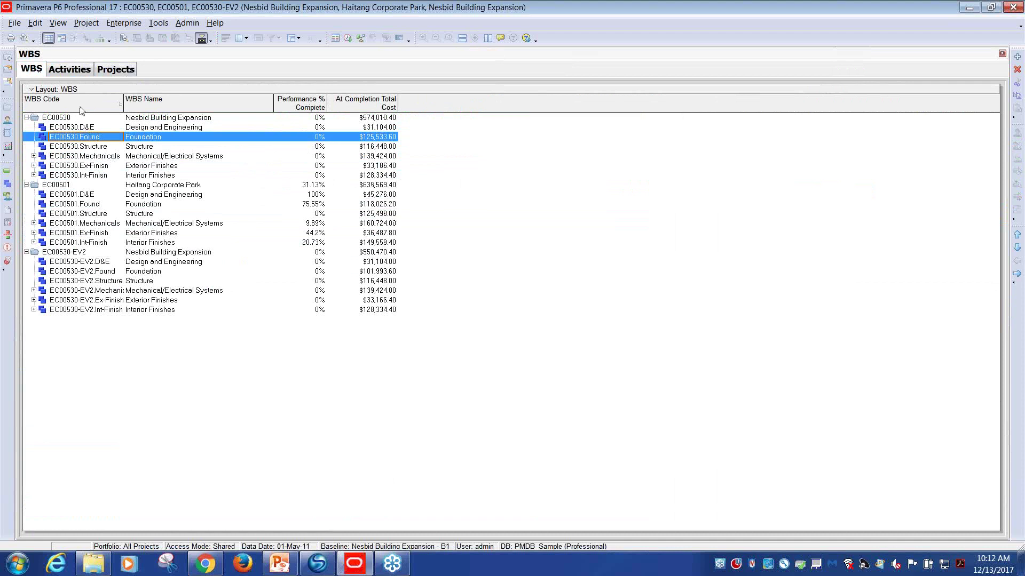
pyautogui.click(75, 77)
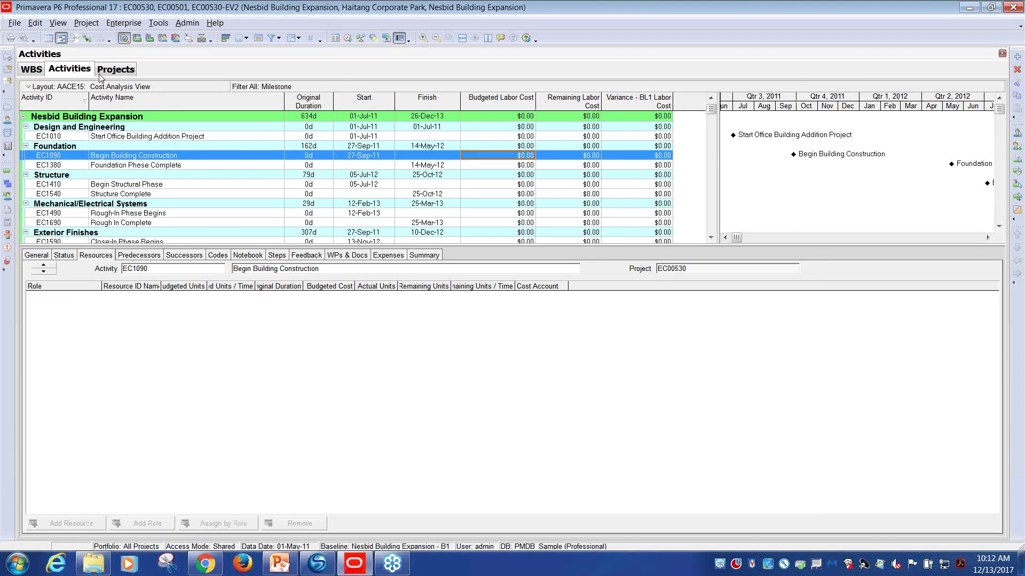
pyautogui.click(115, 77)
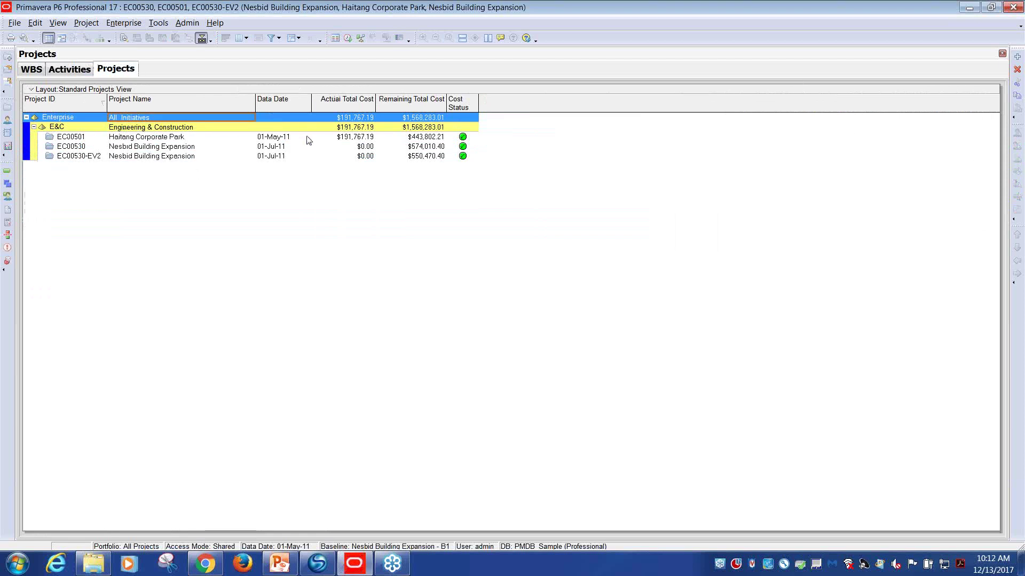
pyautogui.click(289, 141)
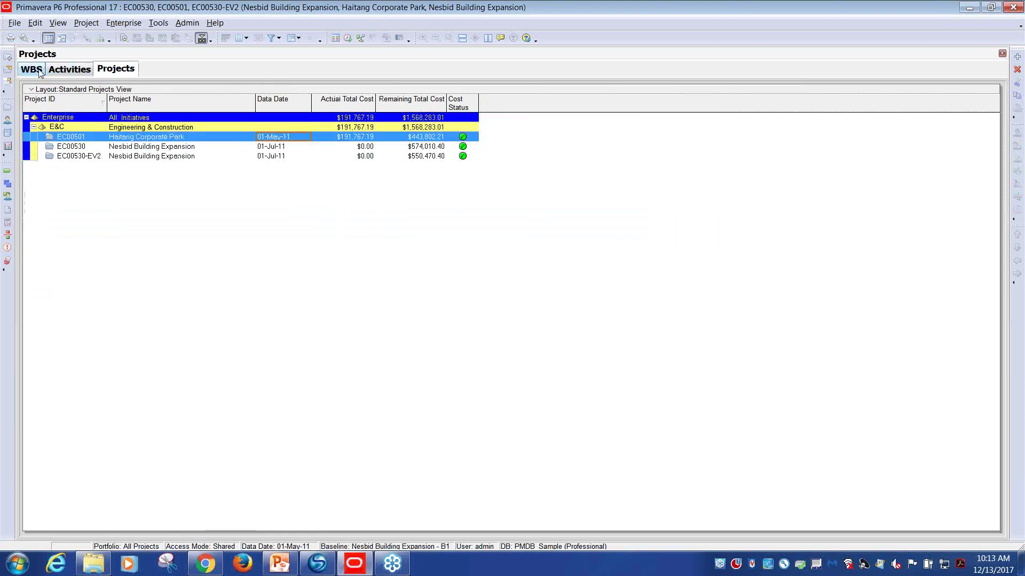
pyautogui.click(74, 73)
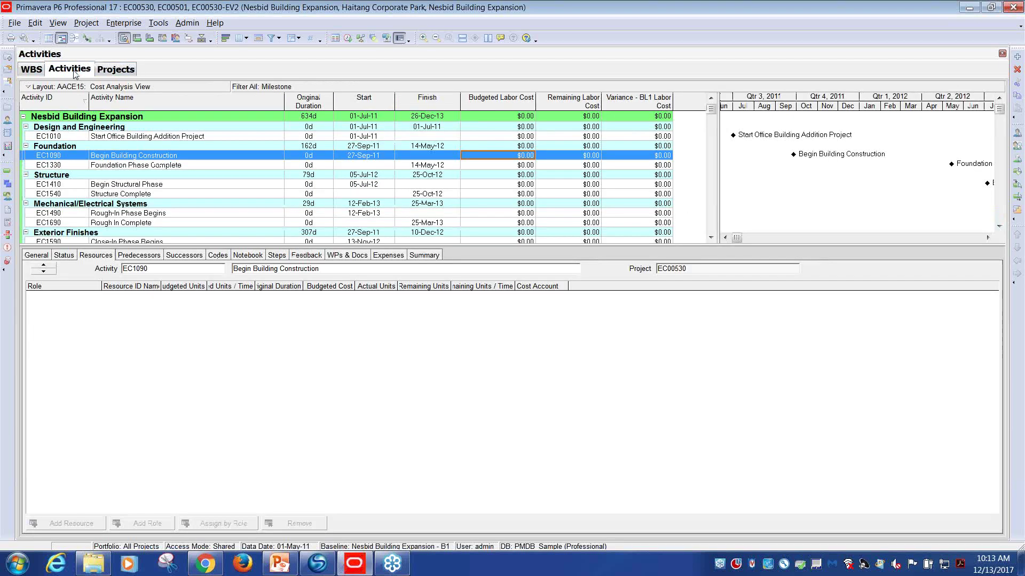
pyautogui.click(115, 76)
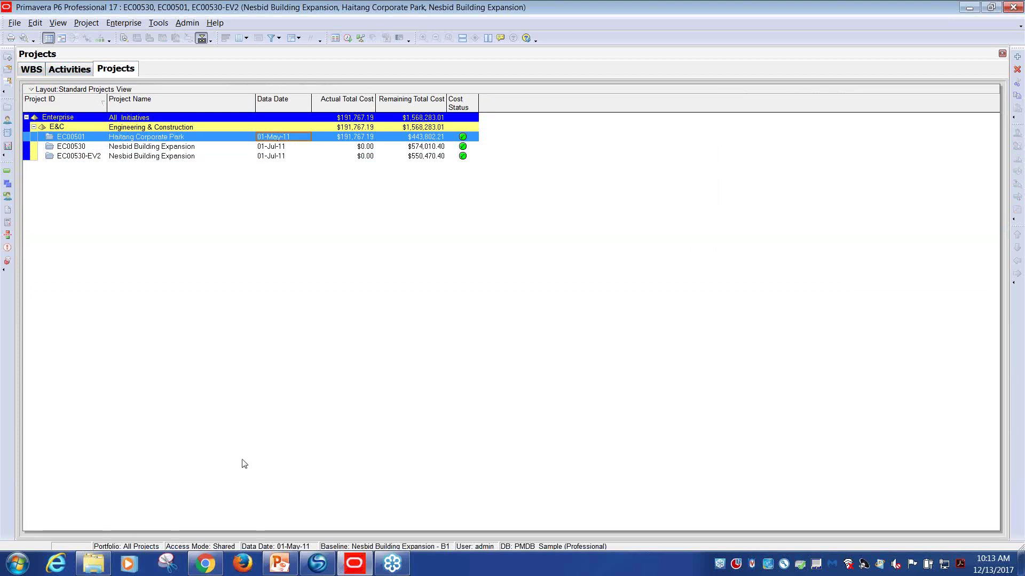
# Step: Switch to PowerPoint and start the P6 User Forum_Dec 2017.pptx slide show from slide 10
pyautogui.moveTo(288, 573)
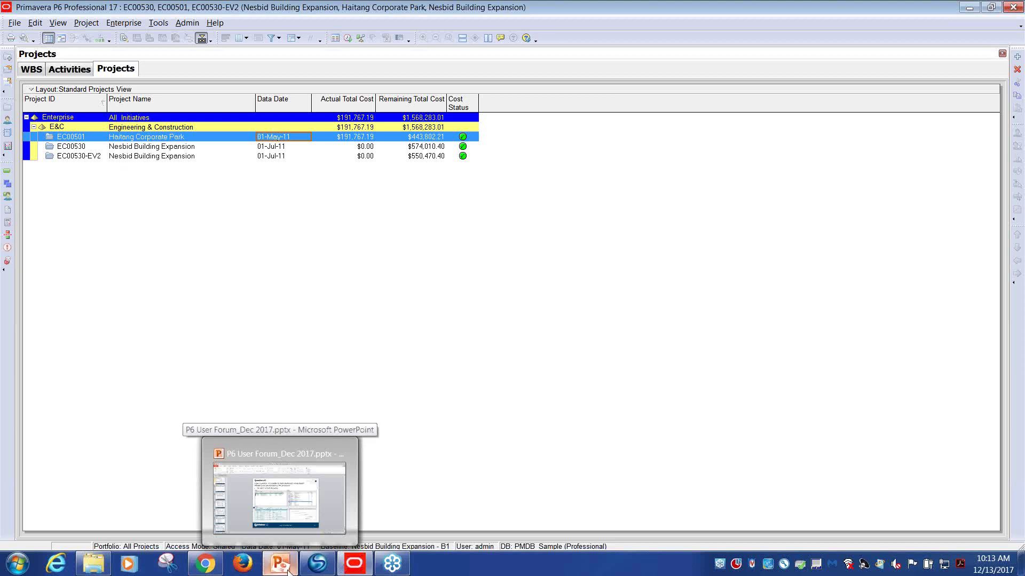
pyautogui.click(313, 468)
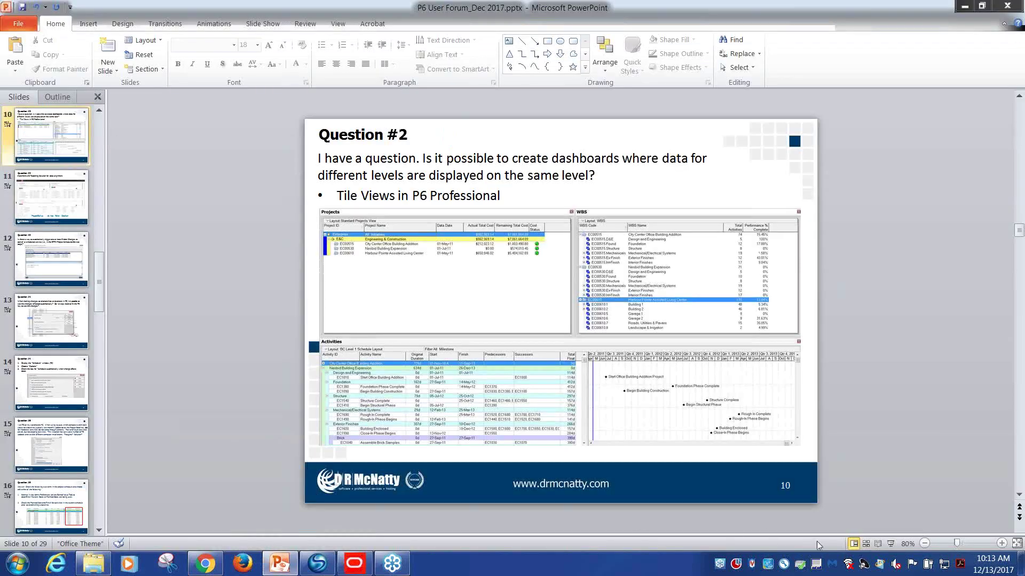
pyautogui.click(890, 544)
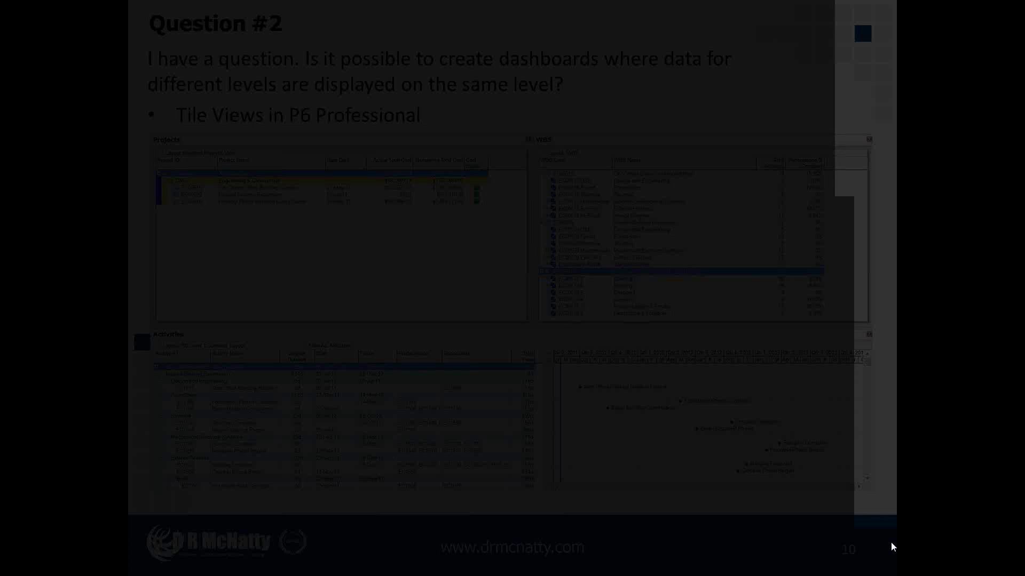
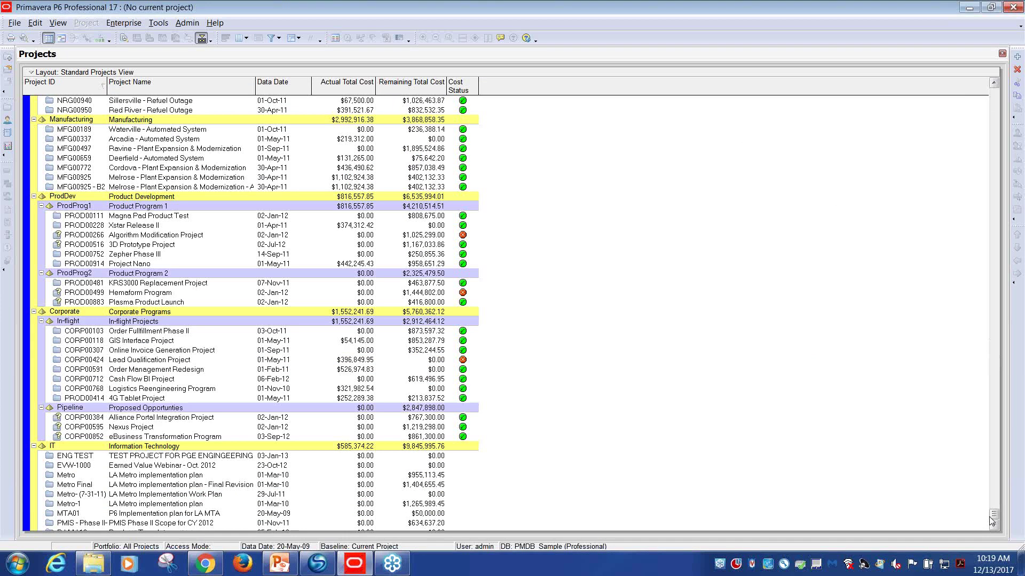
# Step: Open the 4321 project under the ABC node in the Projects list
pyautogui.click(147, 495)
pyautogui.click(149, 507)
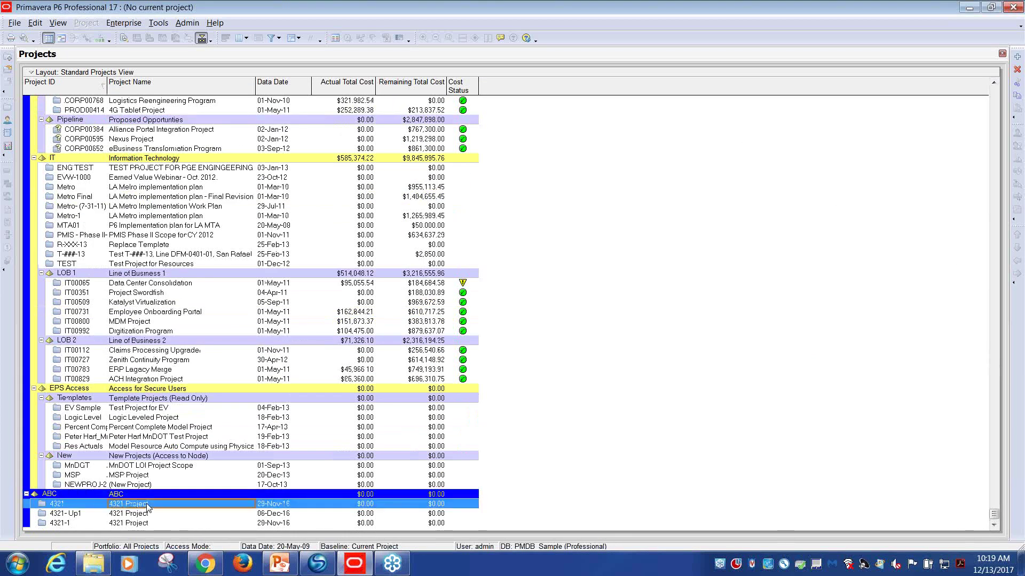
pyautogui.rightClick(148, 507)
pyautogui.click(190, 243)
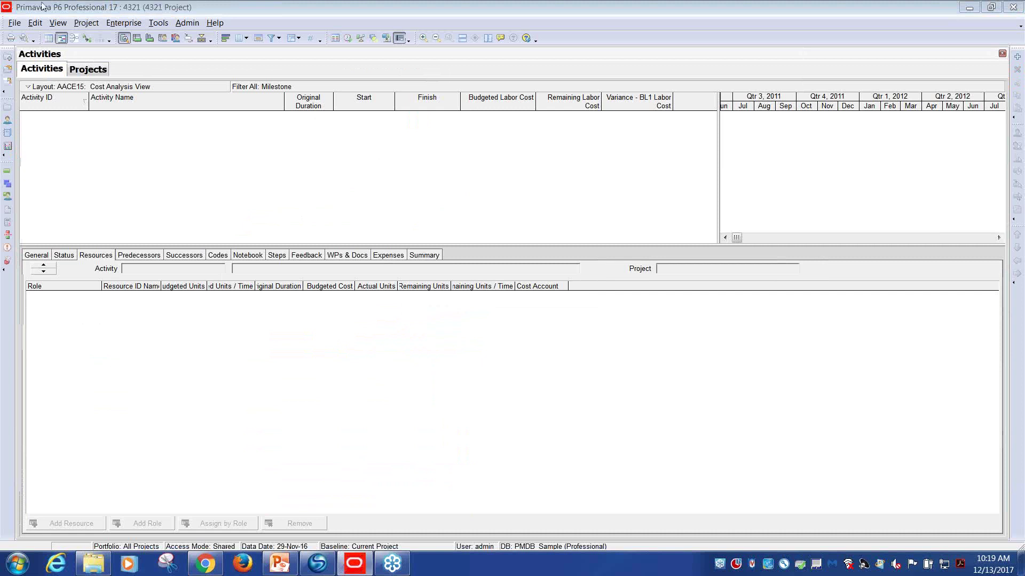
# Step: Open the BC Standard Schedule Layout for the Activities view
pyautogui.click(43, 87)
pyautogui.moveTo(48, 98)
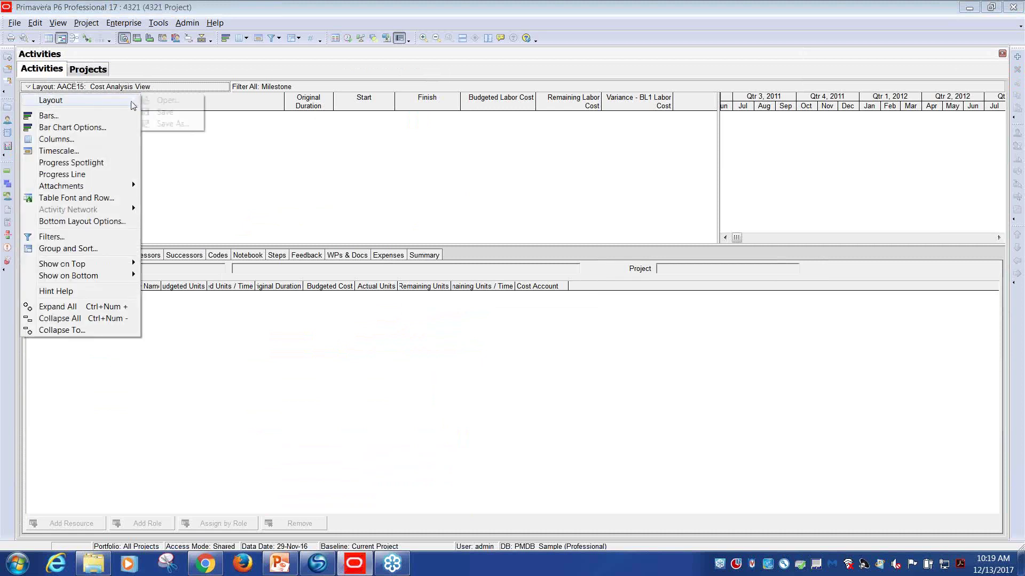
pyautogui.click(160, 98)
pyautogui.click(514, 297)
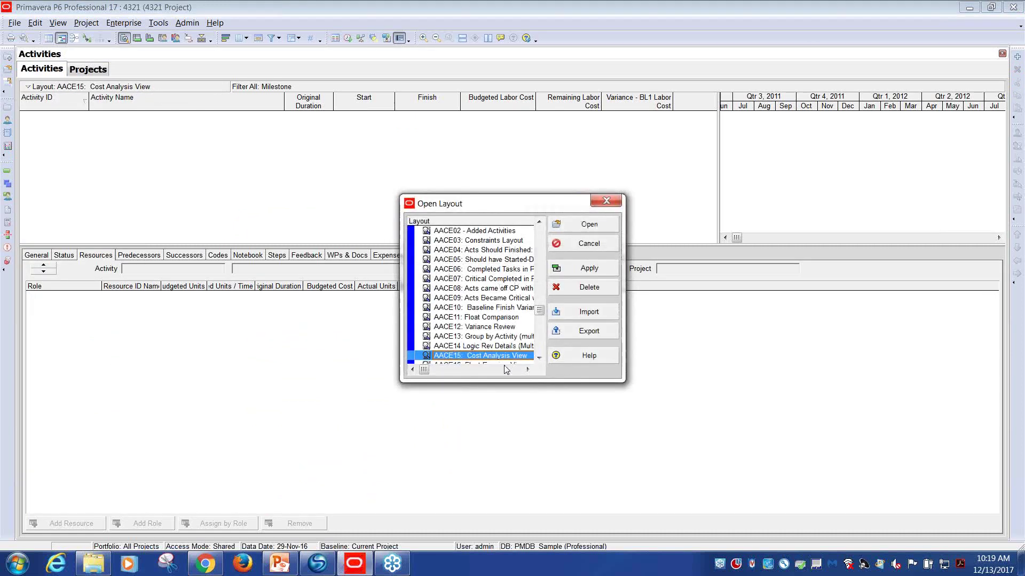
pyautogui.click(539, 360)
pyautogui.click(539, 359)
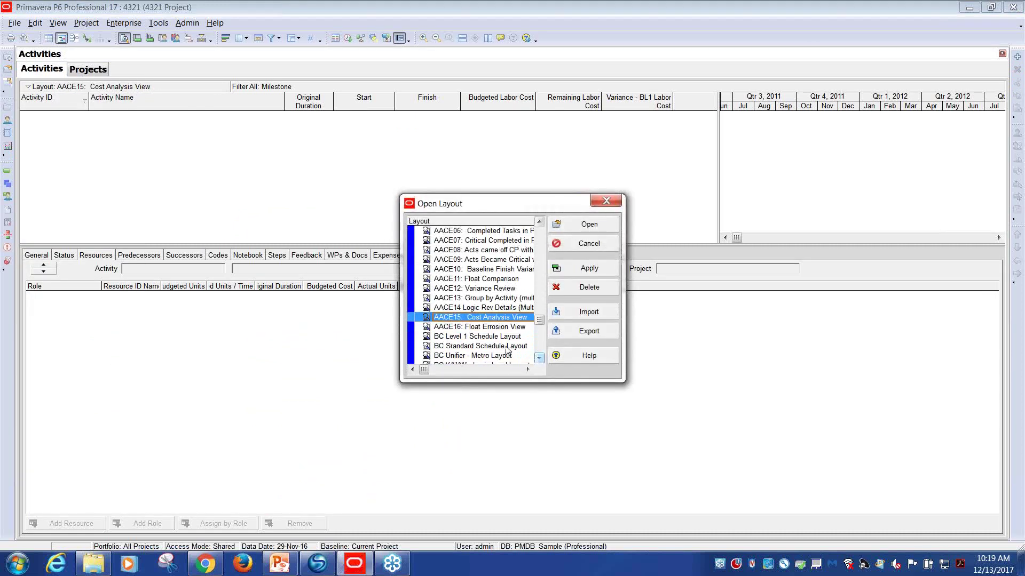
pyautogui.click(480, 346)
pyautogui.click(588, 224)
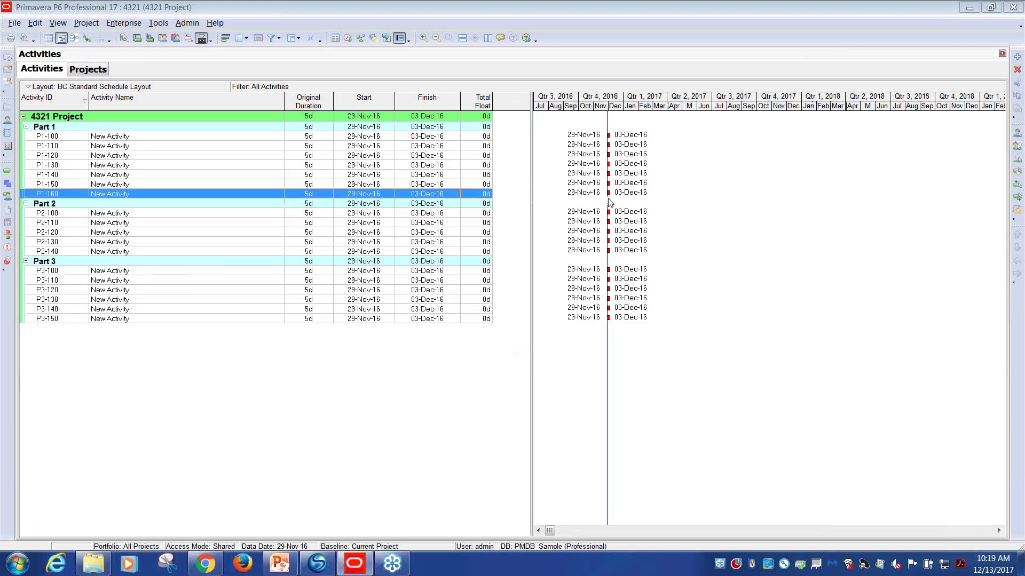
# Step: Narrow the Activity Name column and give the Gantt chart more room with a stretched timescale
pyautogui.moveTo(661, 117); pyautogui.dragTo(818, 112)
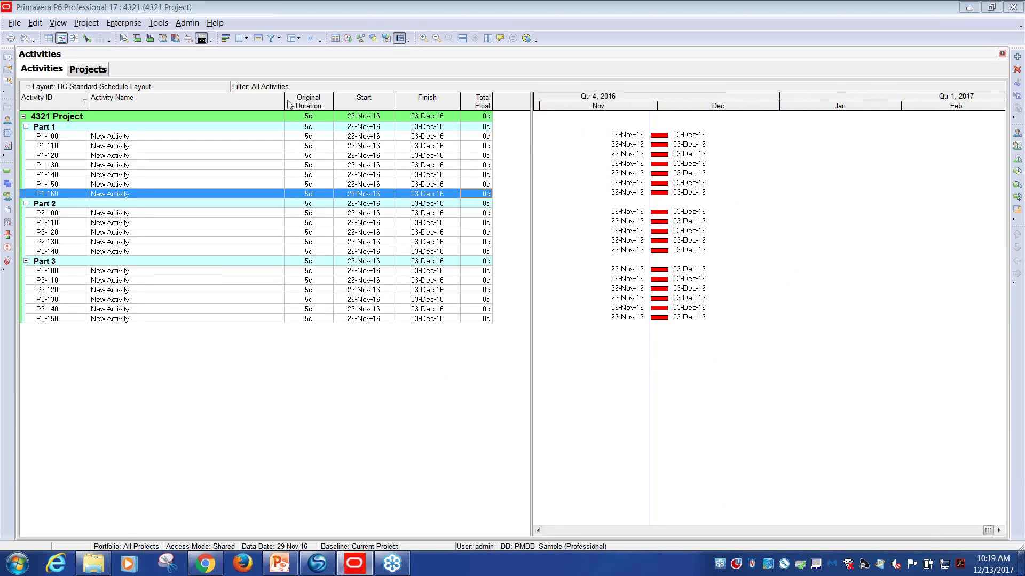
pyautogui.moveTo(284, 102); pyautogui.dragTo(169, 102)
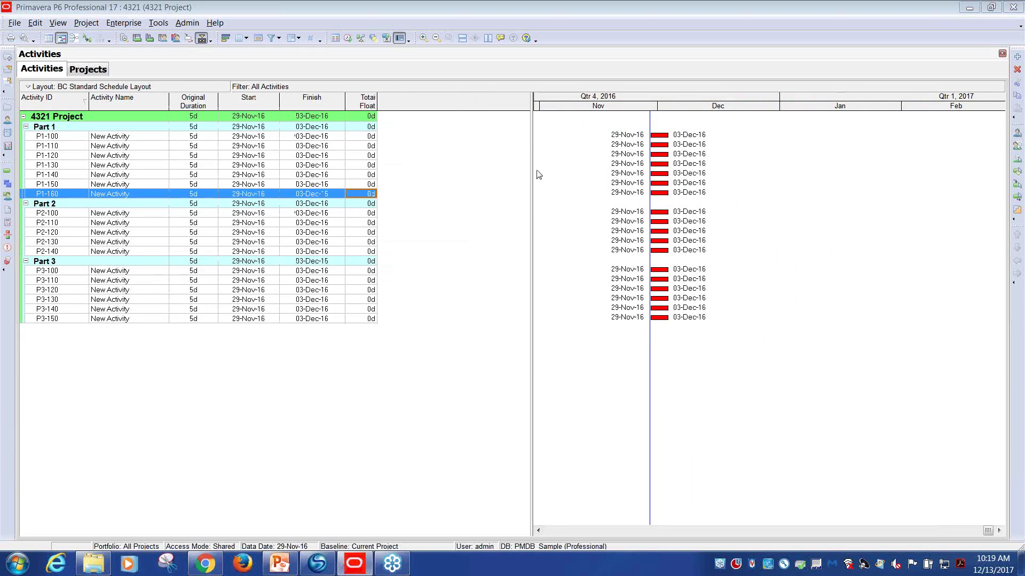
pyautogui.moveTo(535, 176); pyautogui.dragTo(409, 178)
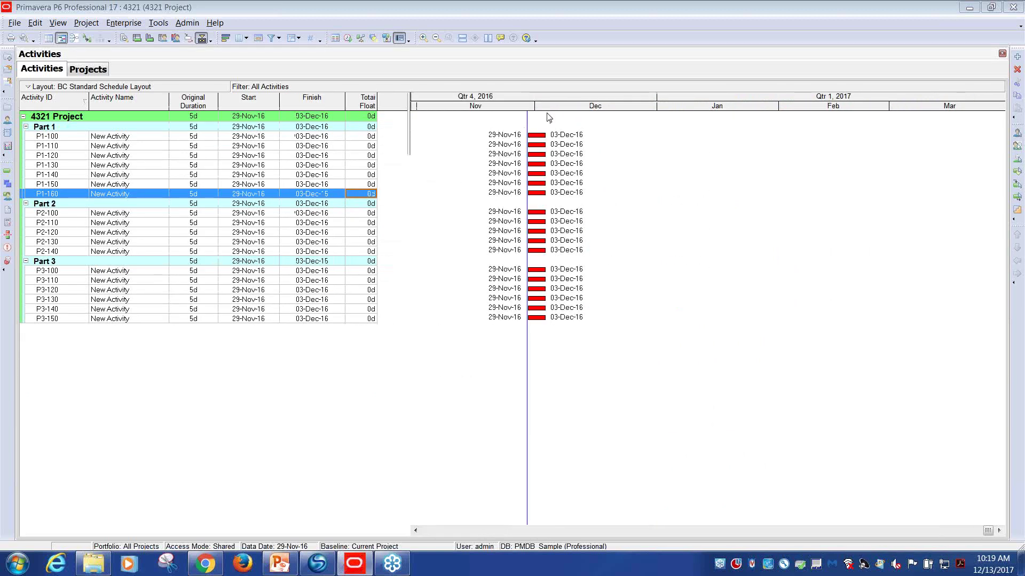
pyautogui.moveTo(581, 110); pyautogui.dragTo(507, 107)
# Step: Link P1-100 to P1-110 and P1-110 to P1-120 finish-to-start in the Gantt chart, and schedule the project
pyautogui.moveTo(523, 140); pyautogui.dragTo(494, 148)
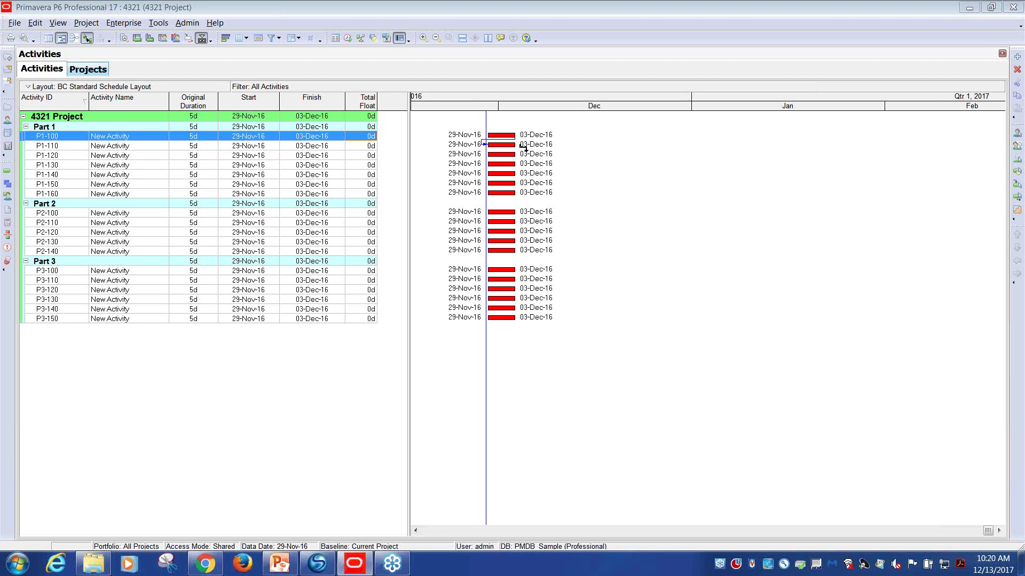
pyautogui.moveTo(524, 148); pyautogui.dragTo(487, 154)
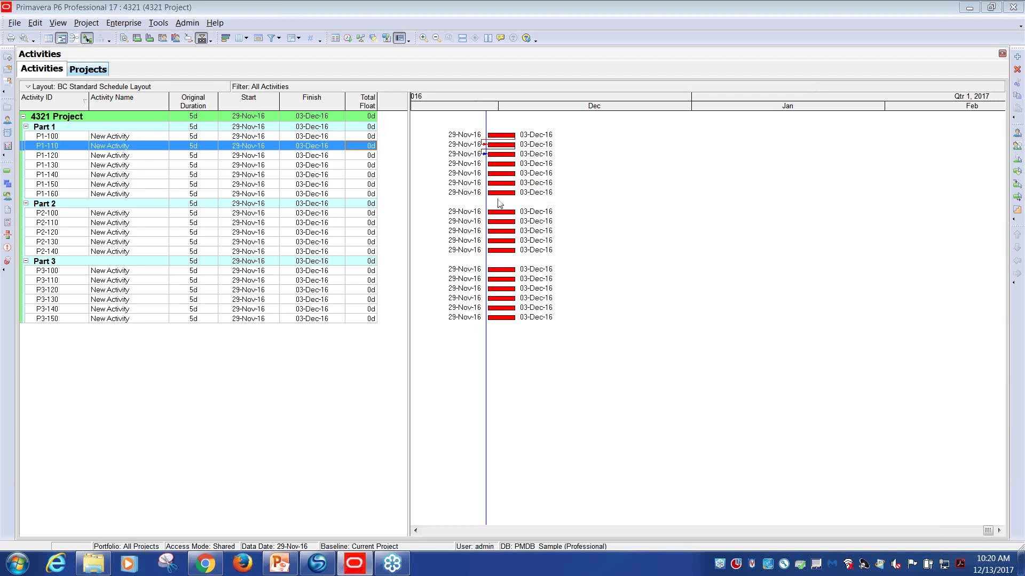
pyautogui.press('F9')
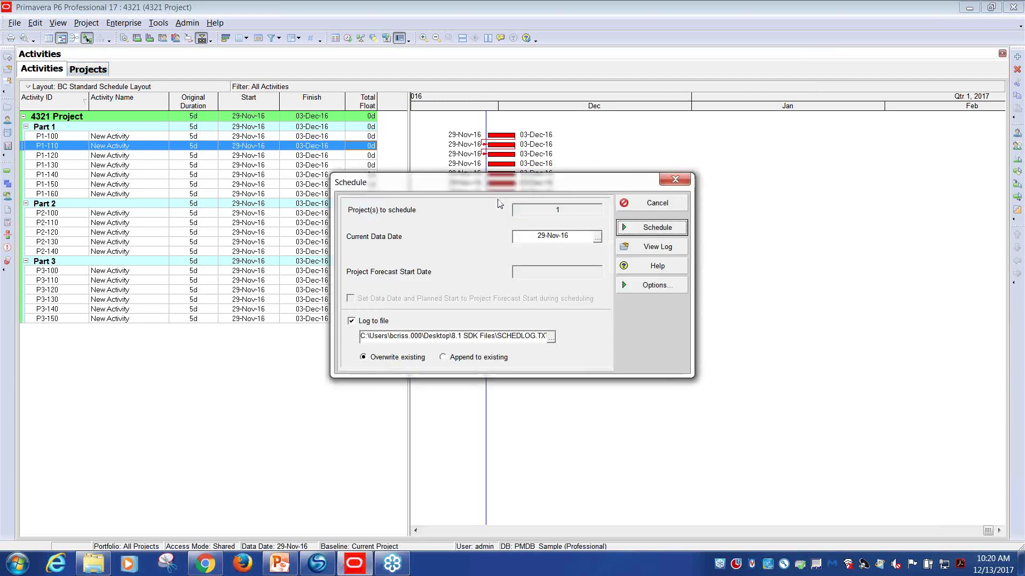
pyautogui.press('Return')
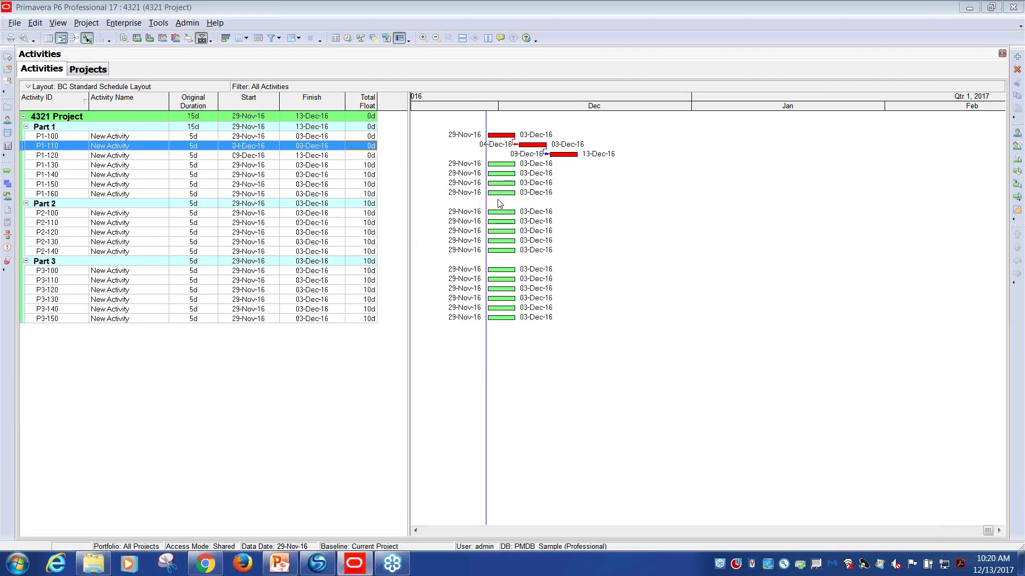
# Step: Enable the option to schedule automatically when a change affects dates, and reschedule the project with data date 29-Nov-16
pyautogui.press('F9')
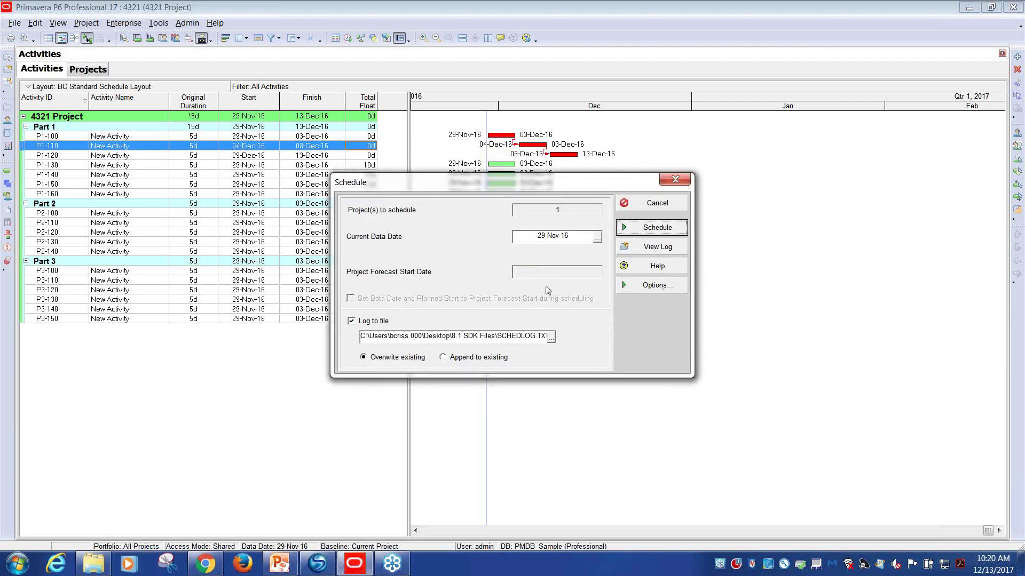
pyautogui.click(658, 287)
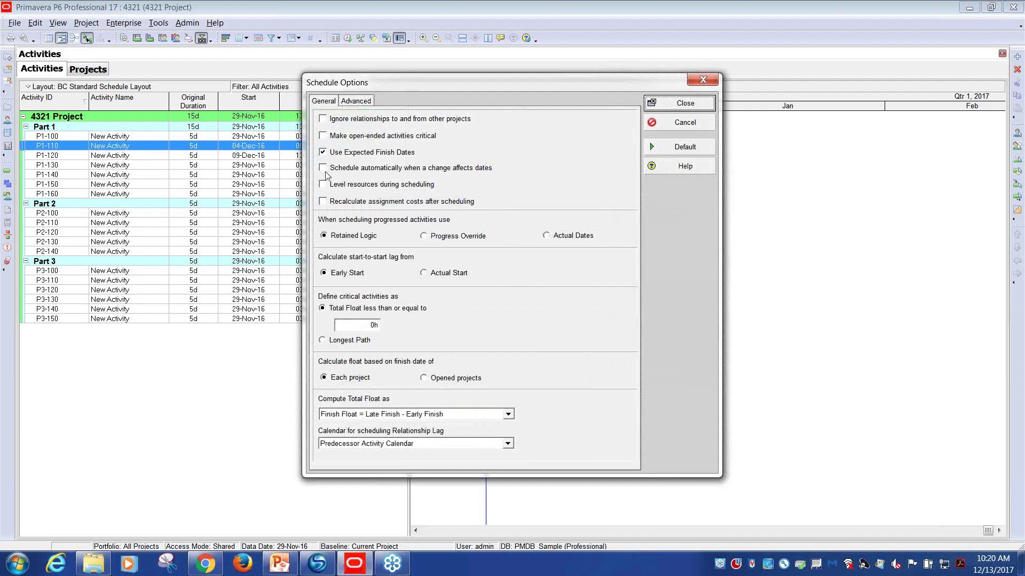
pyautogui.click(324, 169)
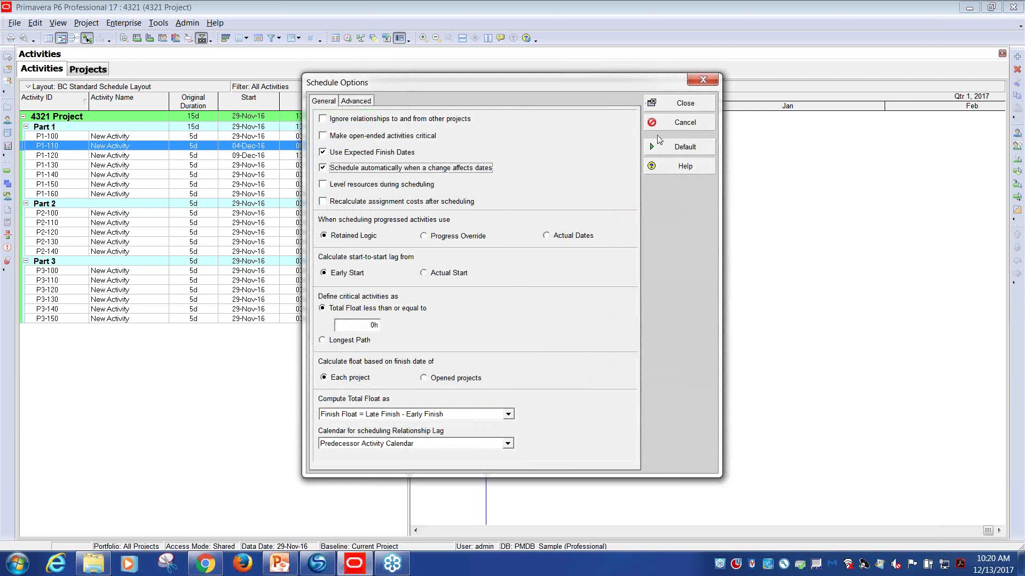
pyautogui.click(685, 103)
pyautogui.click(651, 229)
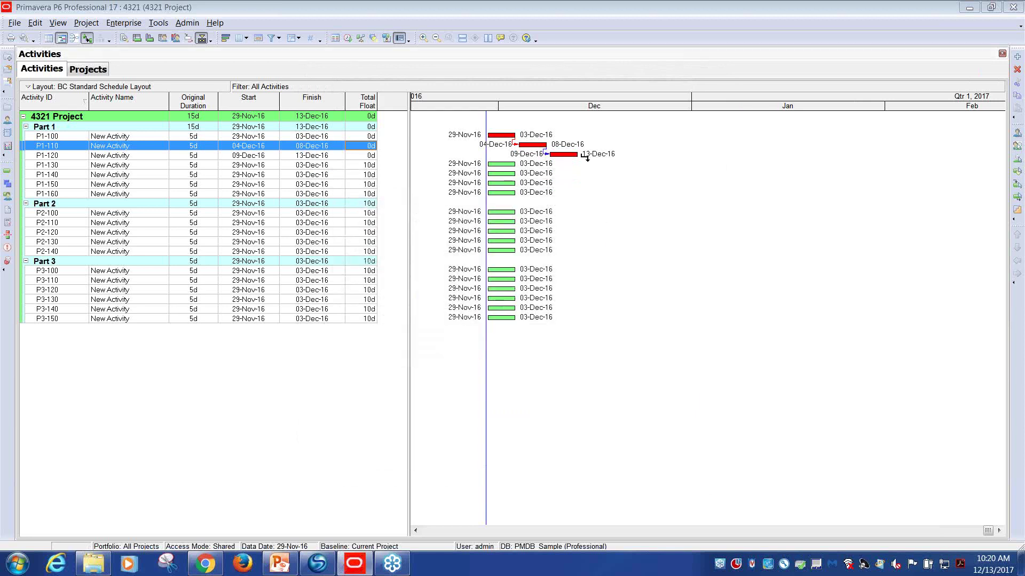
# Step: Link P1-120 to P1-130 and P1-130 to P1-140 finish-to-start in the Gantt chart
pyautogui.moveTo(586, 156); pyautogui.dragTo(499, 166)
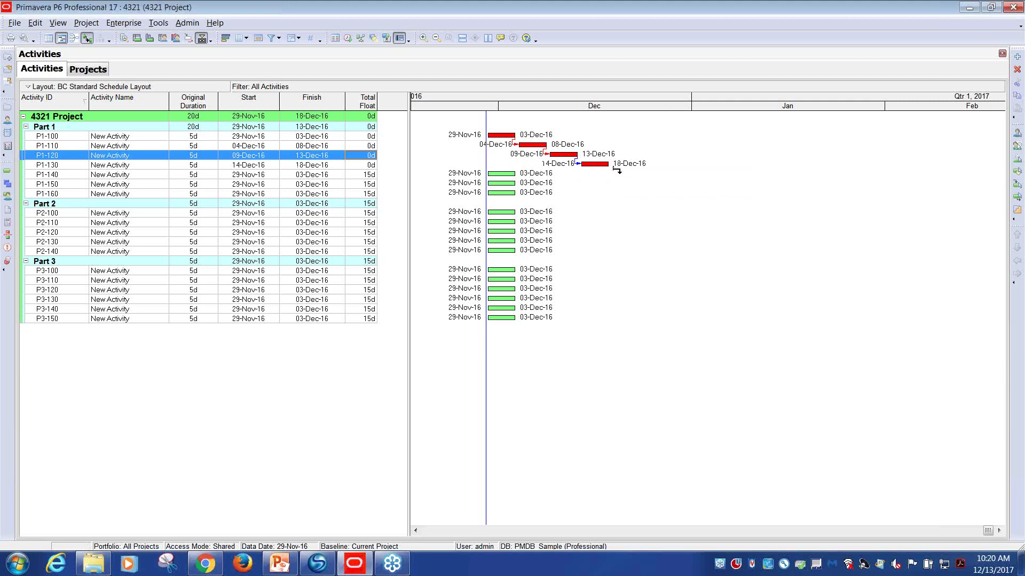
pyautogui.moveTo(613, 167); pyautogui.dragTo(497, 174)
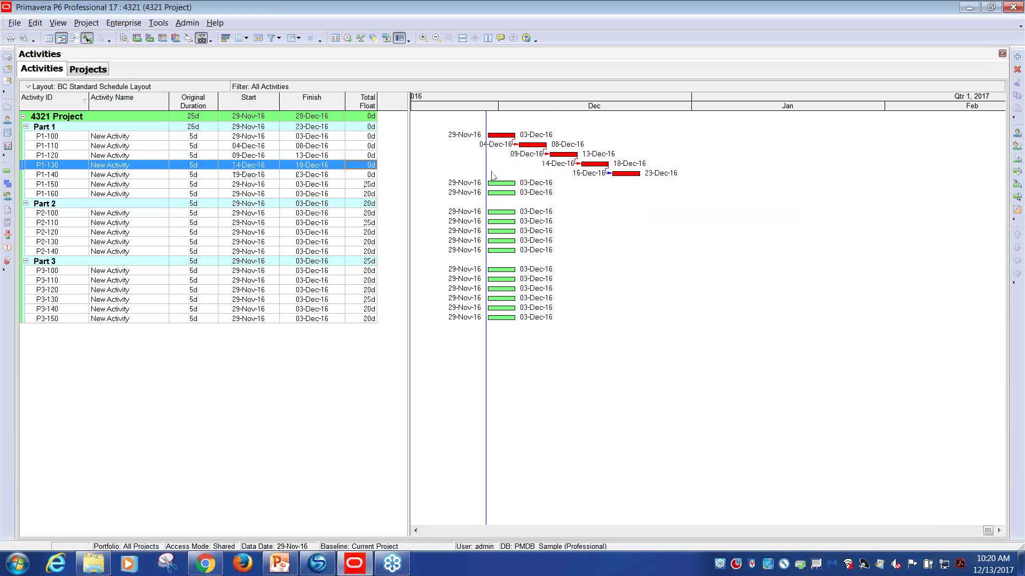
# Step: Link activities P1-150, P1-160 and P2-100 through P2-140 in sequence, and connect P1-140 to P1-150 finish-to-start
pyautogui.click(160, 186)
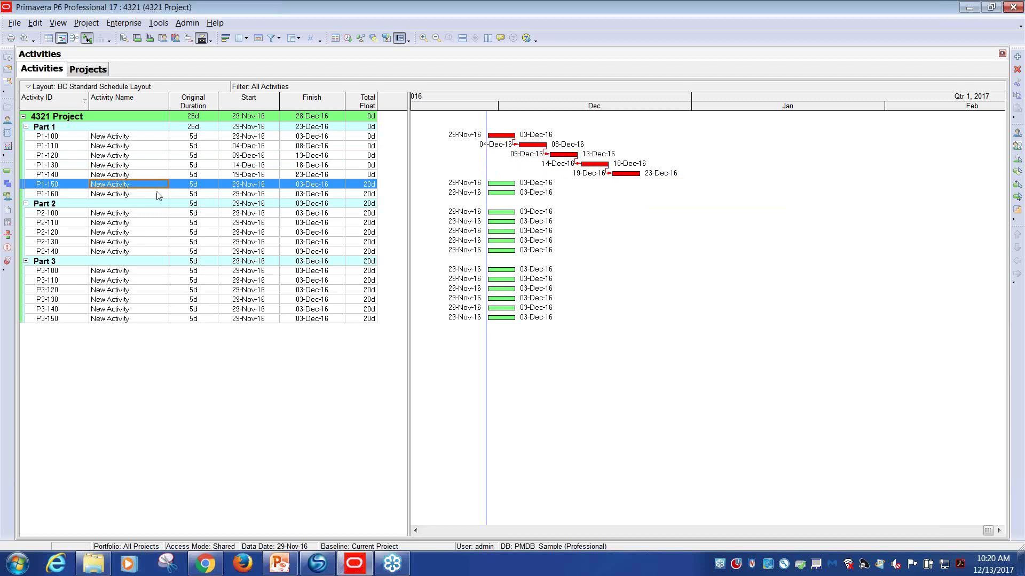
pyautogui.keyDown('ctrl'); pyautogui.click(156, 195); pyautogui.keyUp('ctrl')
pyautogui.keyDown('ctrl'); pyautogui.click(144, 216); pyautogui.keyUp('ctrl')
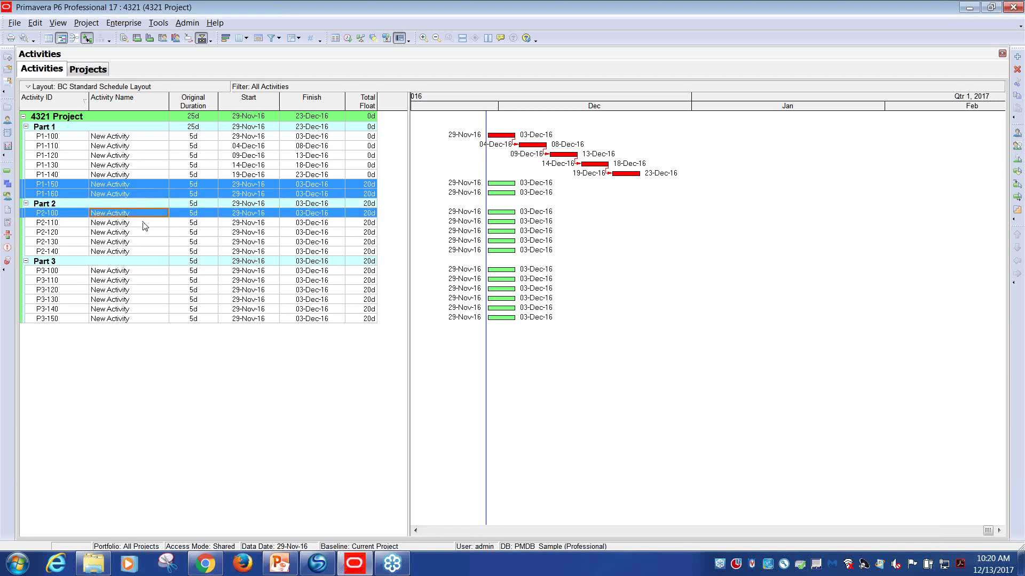
pyautogui.keyDown('ctrl'); pyautogui.click(145, 226); pyautogui.keyUp('ctrl')
pyautogui.keyDown('ctrl'); pyautogui.click(142, 233); pyautogui.keyUp('ctrl')
pyautogui.keyDown('ctrl'); pyautogui.click(139, 243); pyautogui.keyUp('ctrl')
pyautogui.keyDown('ctrl'); pyautogui.click(137, 252); pyautogui.keyUp('ctrl')
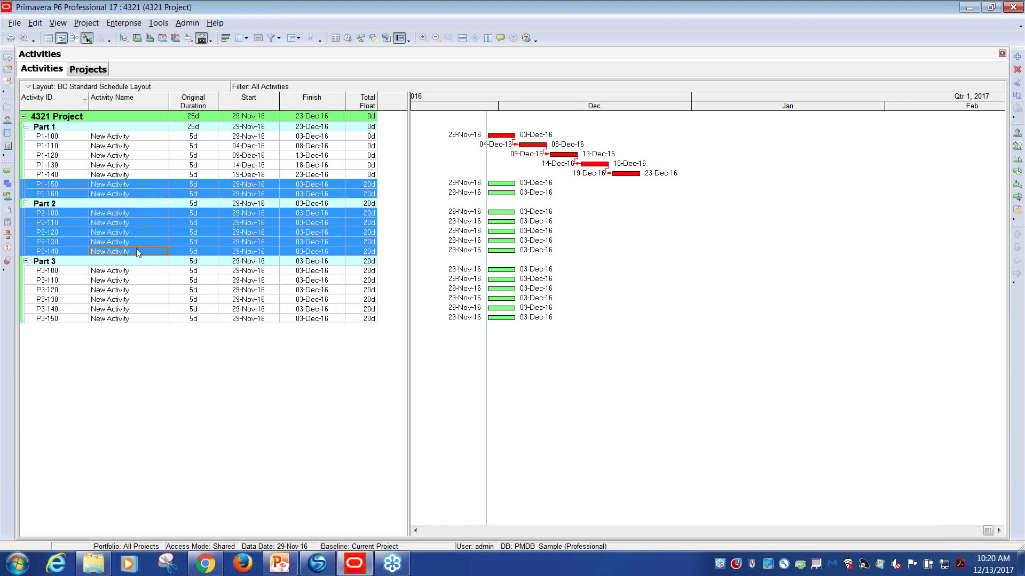
pyautogui.rightClick(137, 252)
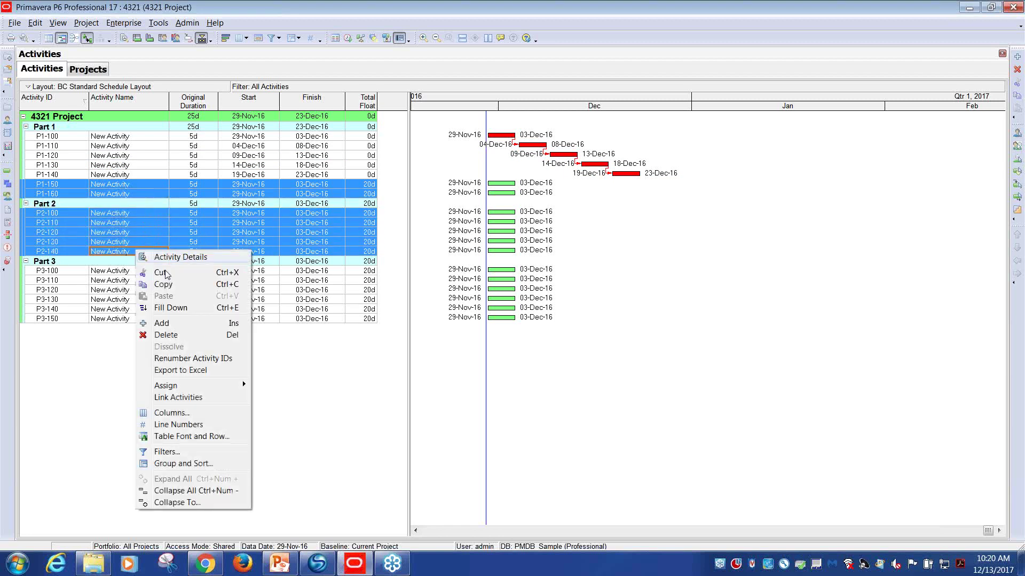
pyautogui.click(174, 398)
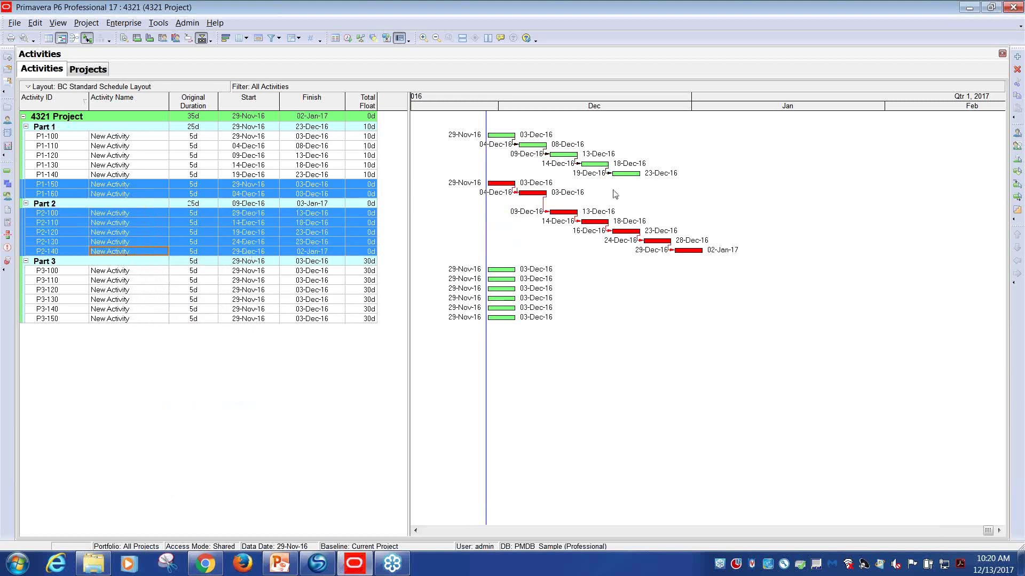
pyautogui.moveTo(650, 178); pyautogui.dragTo(488, 184)
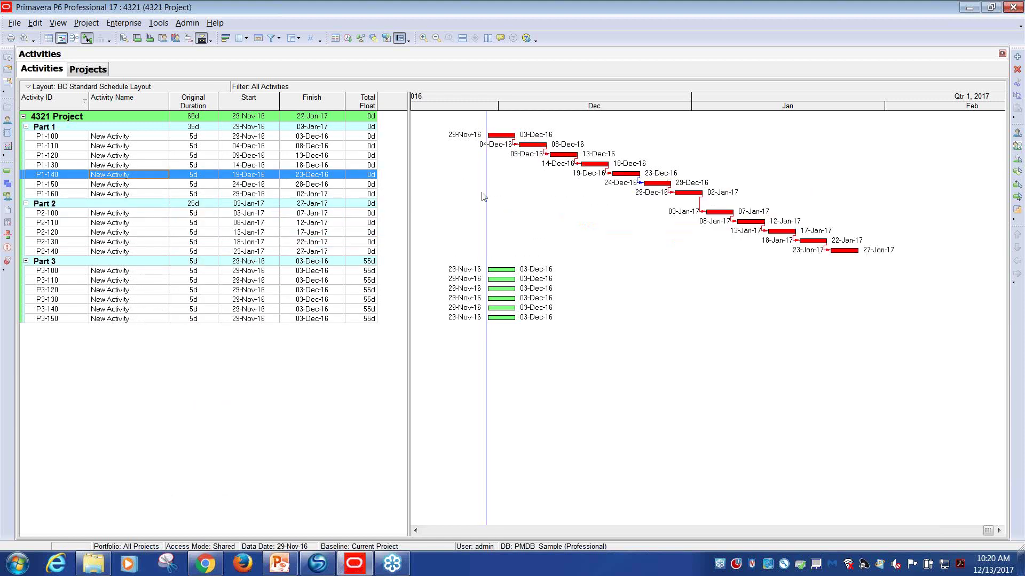
# Step: Set the original duration of activity P1-150 to 25 days
pyautogui.moveTo(761, 107); pyautogui.dragTo(649, 107)
pyautogui.click(200, 184)
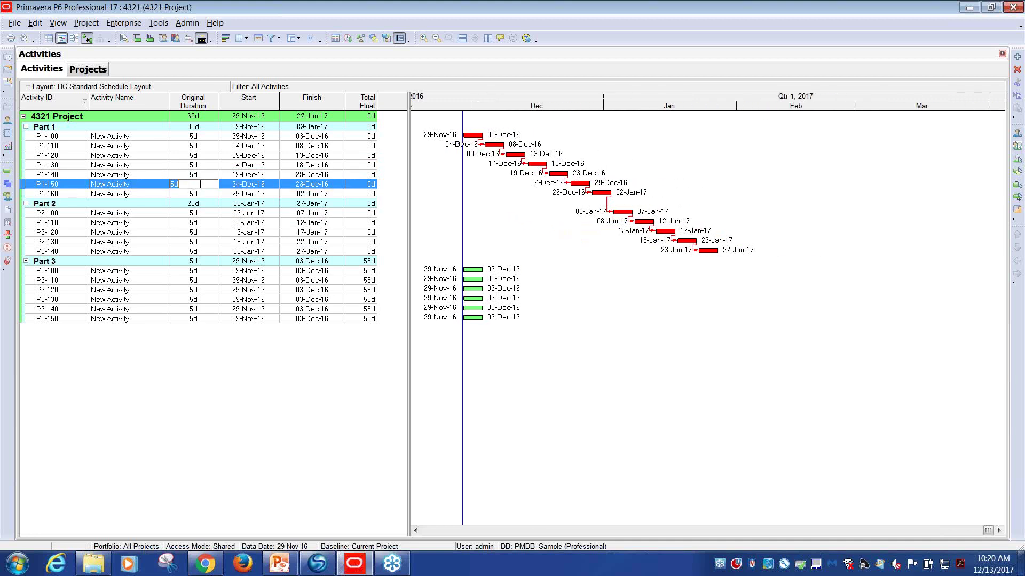
pyautogui.write('25')
pyautogui.press('Return')
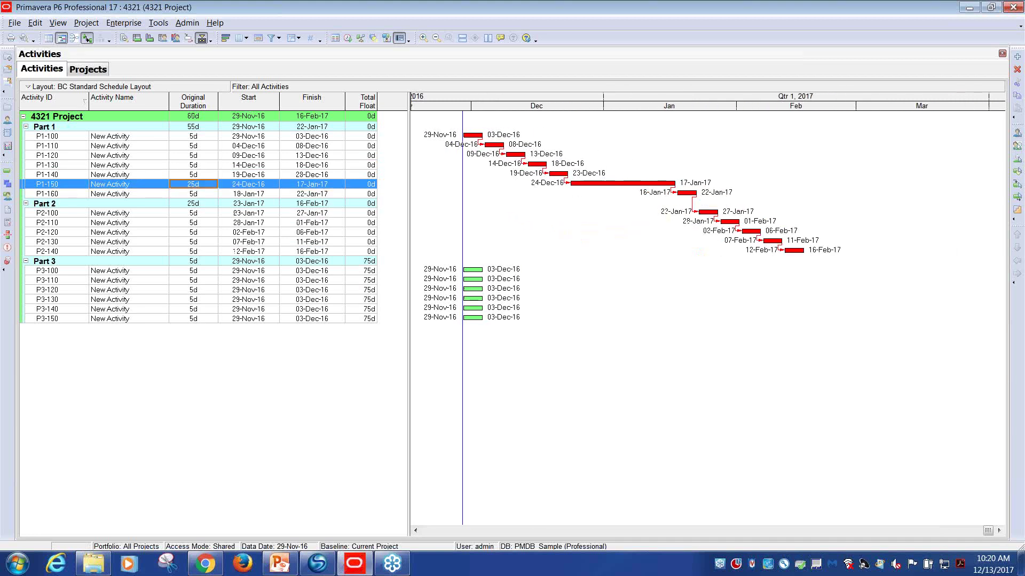
# Step: Return the original duration of activity P1-150 to 5 days
pyautogui.press('F2')
pyautogui.write('5')
pyautogui.press('Return')
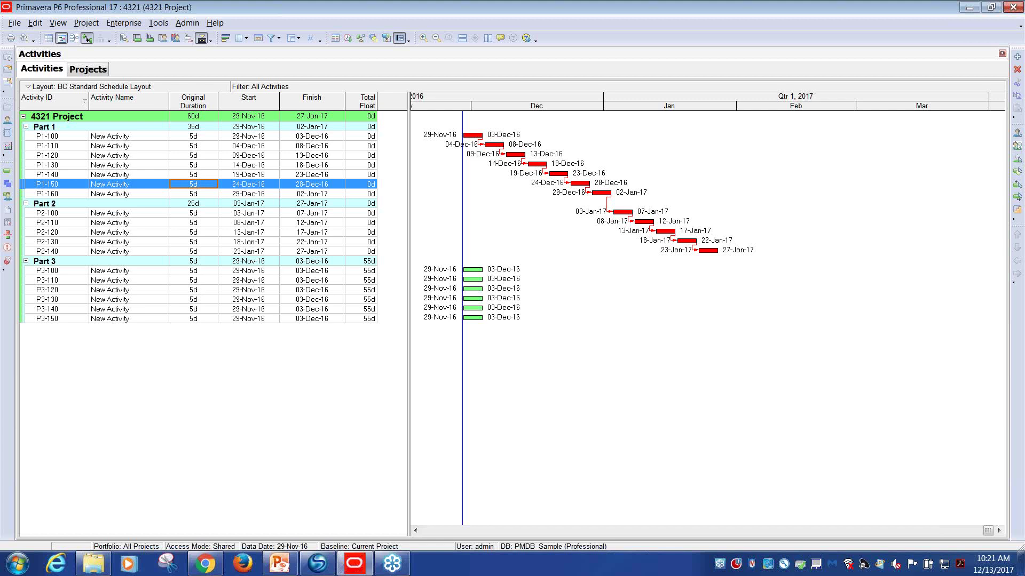
# Step: Link the Part 3 activities P3-100 through P3-150 in sequence, and connect P2-140 to P3-100 finish-to-start
pyautogui.click(124, 271)
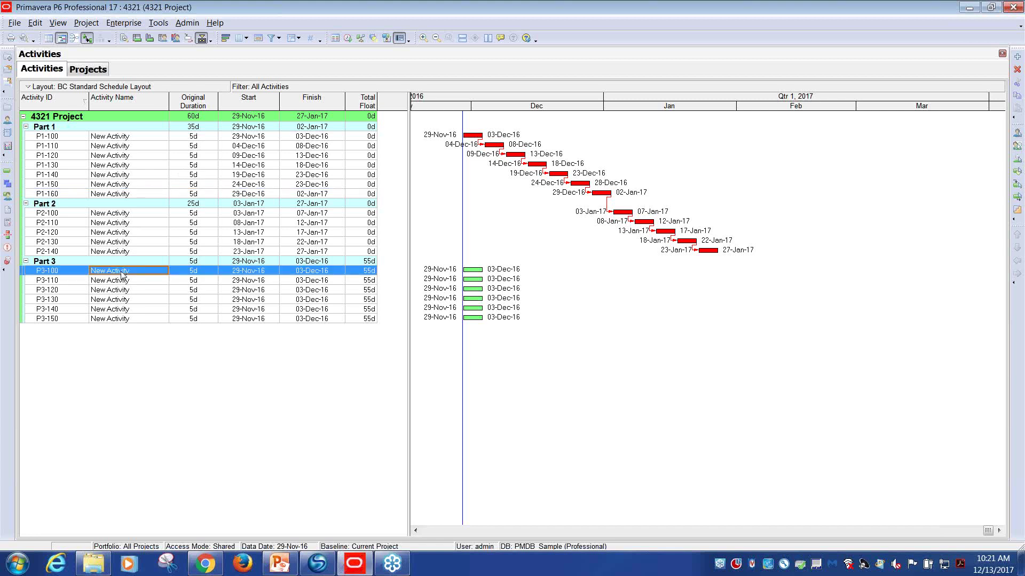
pyautogui.keyDown('shift'); pyautogui.click(125, 320); pyautogui.keyUp('shift')
pyautogui.rightClick(125, 320)
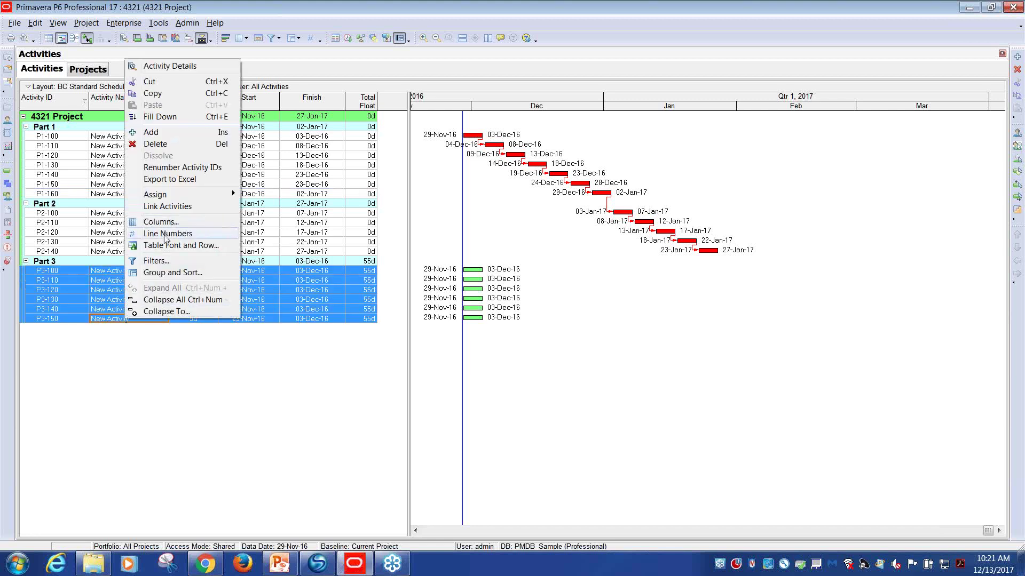
pyautogui.click(174, 209)
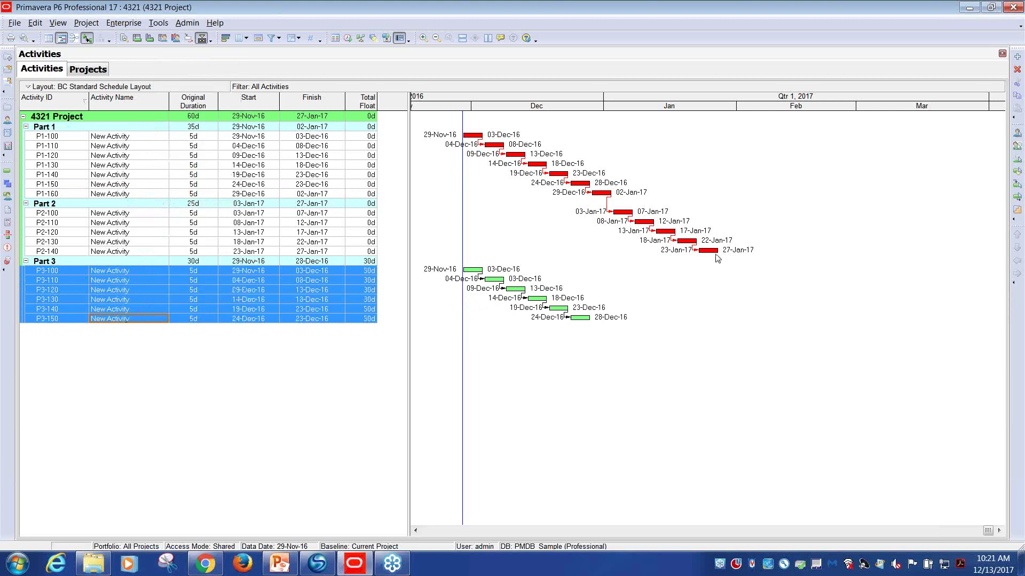
pyautogui.moveTo(727, 254); pyautogui.dragTo(470, 270)
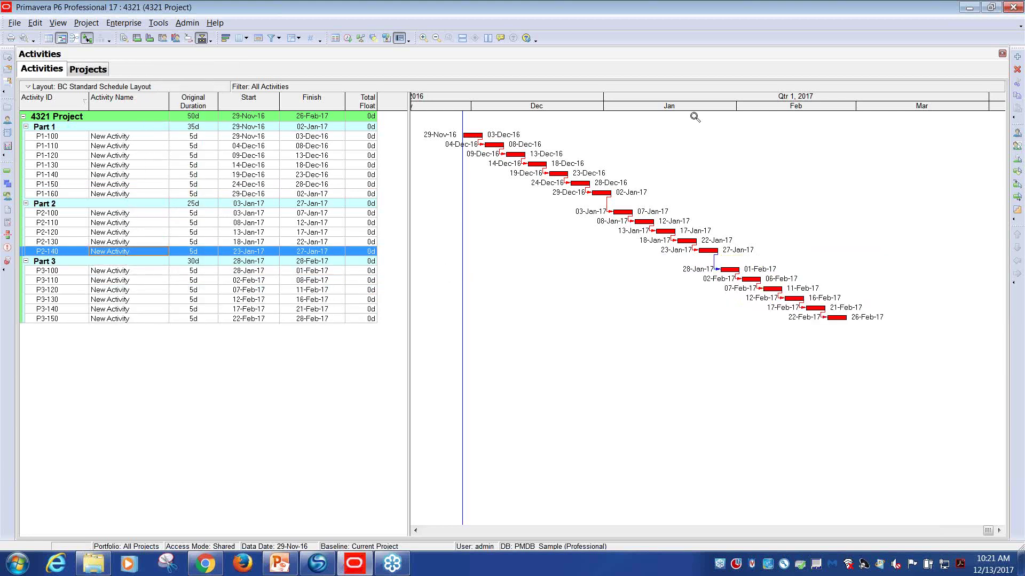
pyautogui.moveTo(697, 109); pyautogui.dragTo(671, 109)
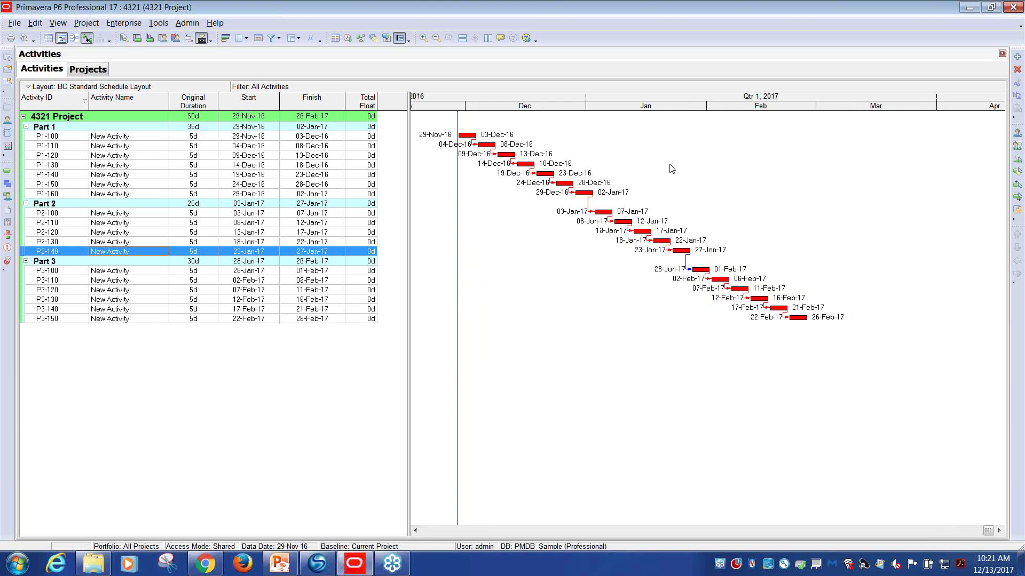
# Step: Turn off automatic scheduling on date changes in the schedule options, and schedule the project with data date 29-Nov-16
pyautogui.click(111, 139)
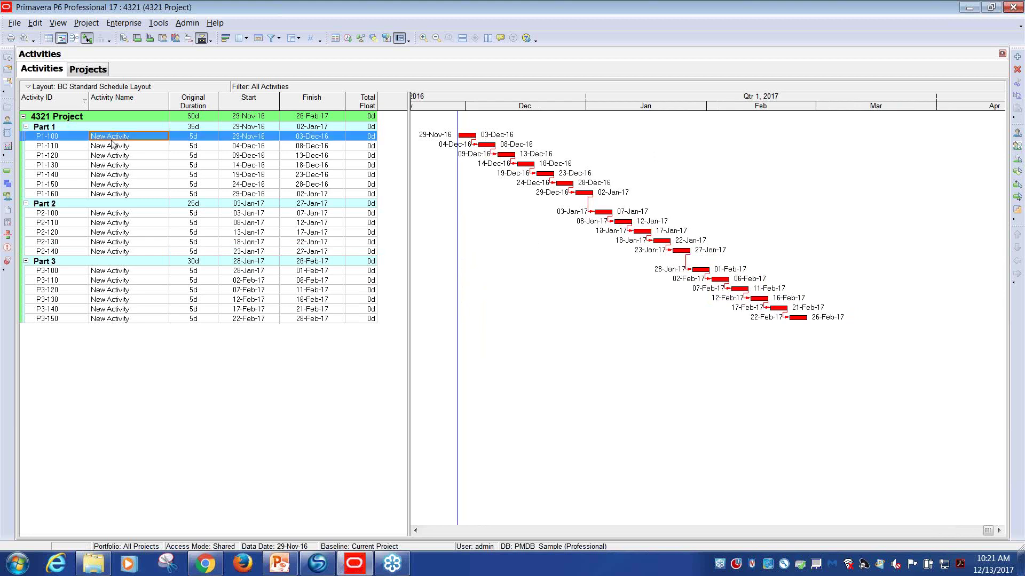
pyautogui.press('F9')
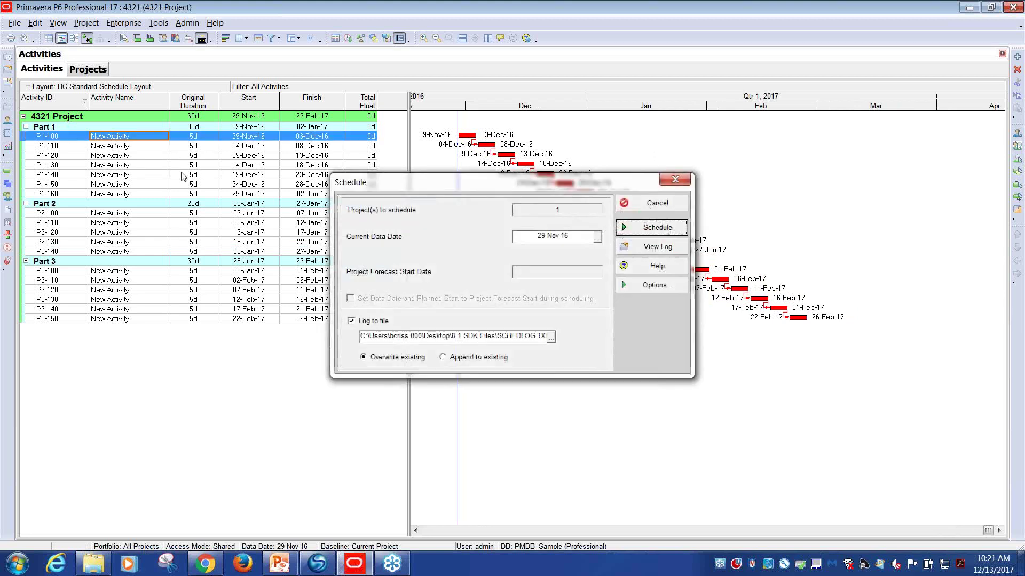
pyautogui.click(655, 286)
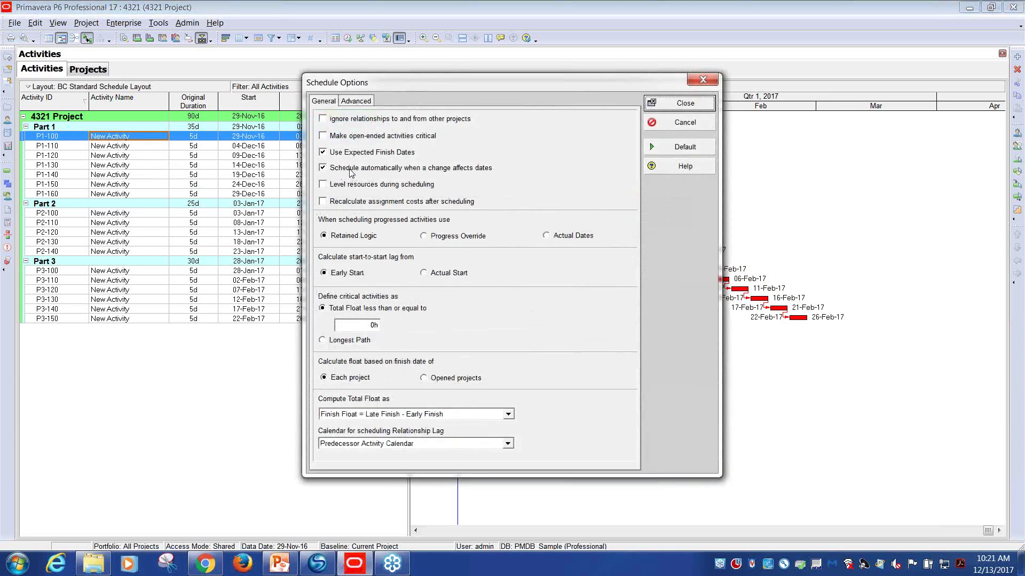
pyautogui.click(323, 168)
pyautogui.click(683, 104)
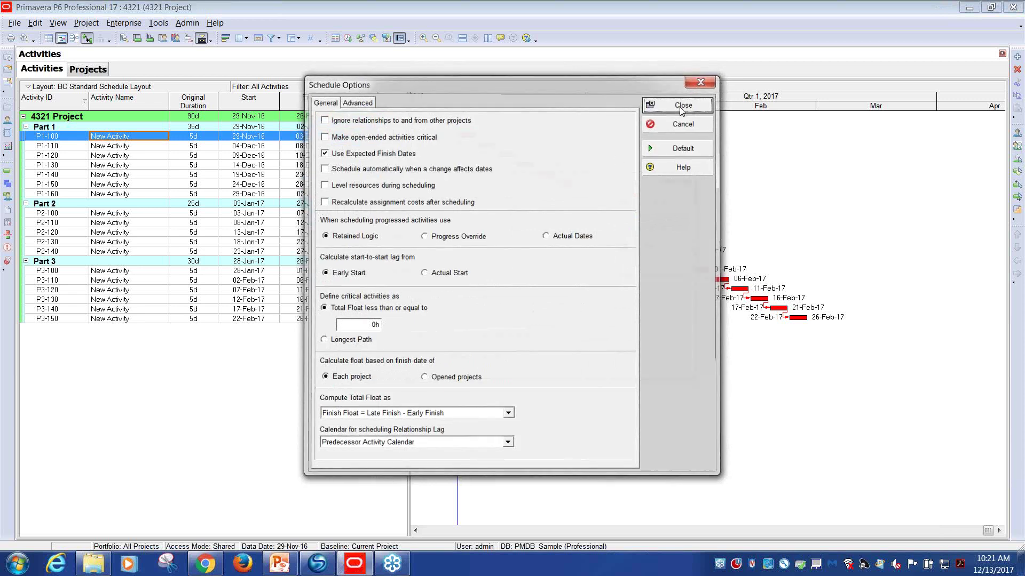
pyautogui.click(656, 228)
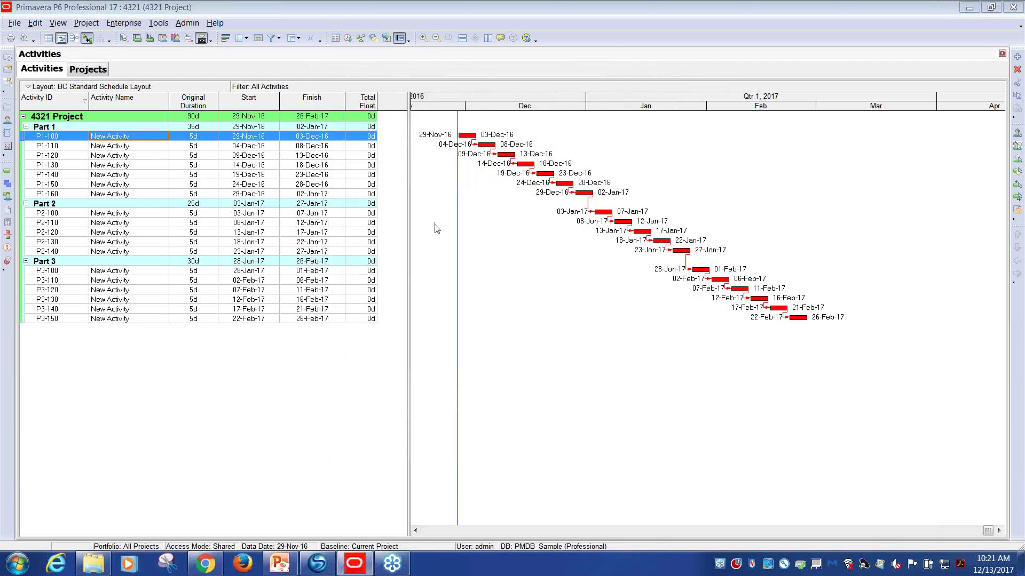
# Step: Delete the finish-to-start relationship between activities P1-100 and P1-110 from the Gantt chart
pyautogui.click(153, 147)
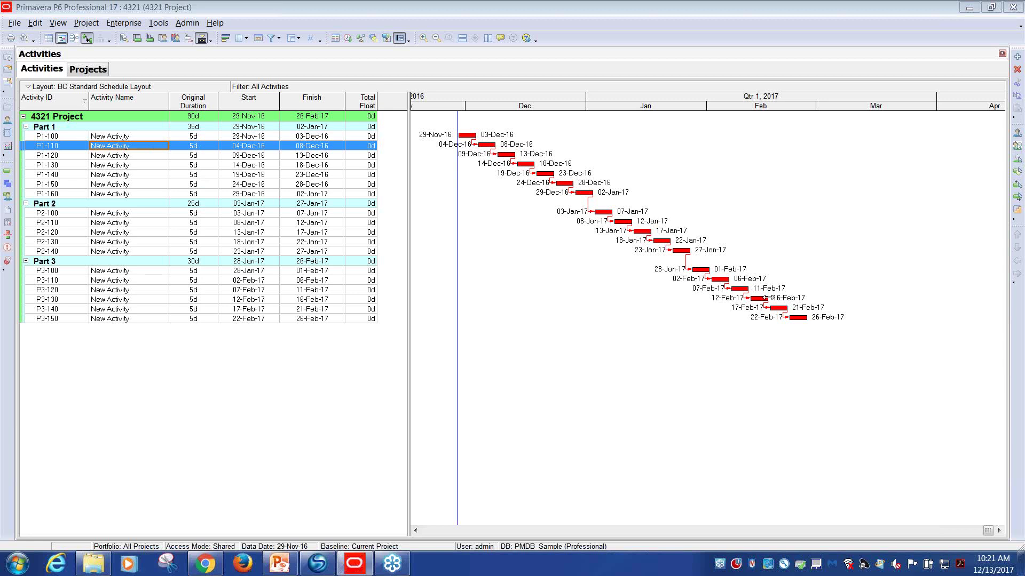
pyautogui.doubleClick(473, 145)
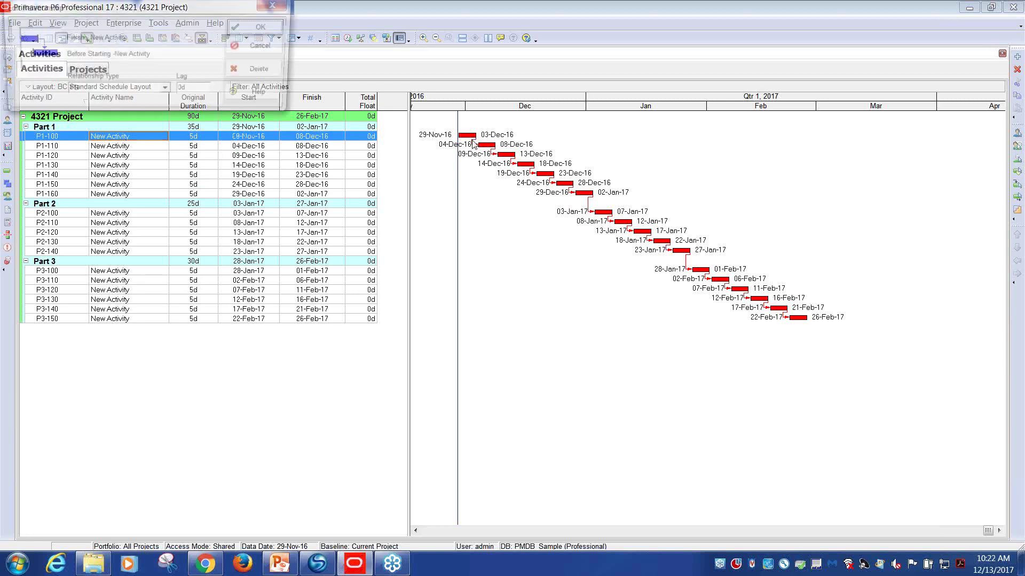
pyautogui.click(269, 71)
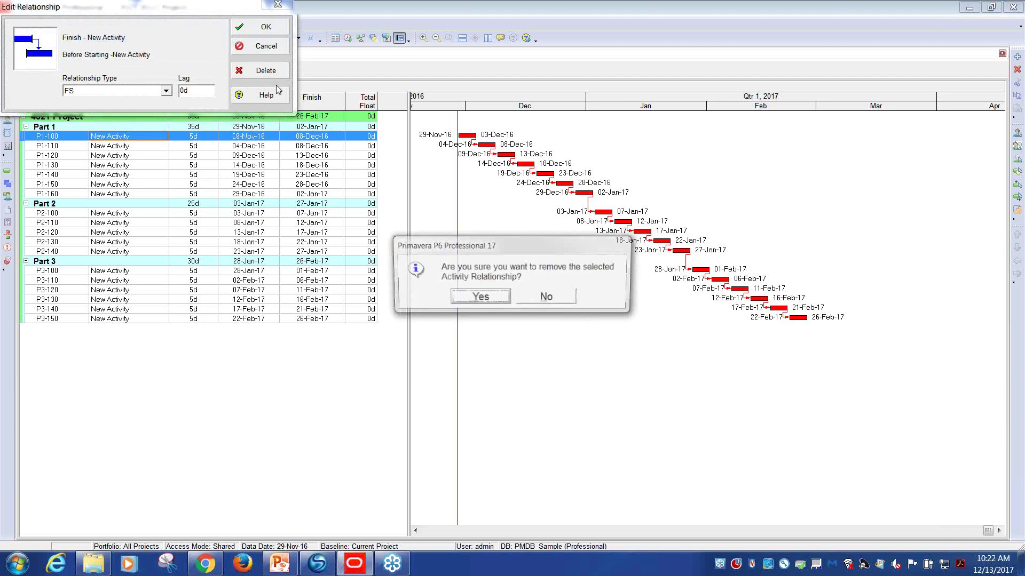
pyautogui.click(473, 297)
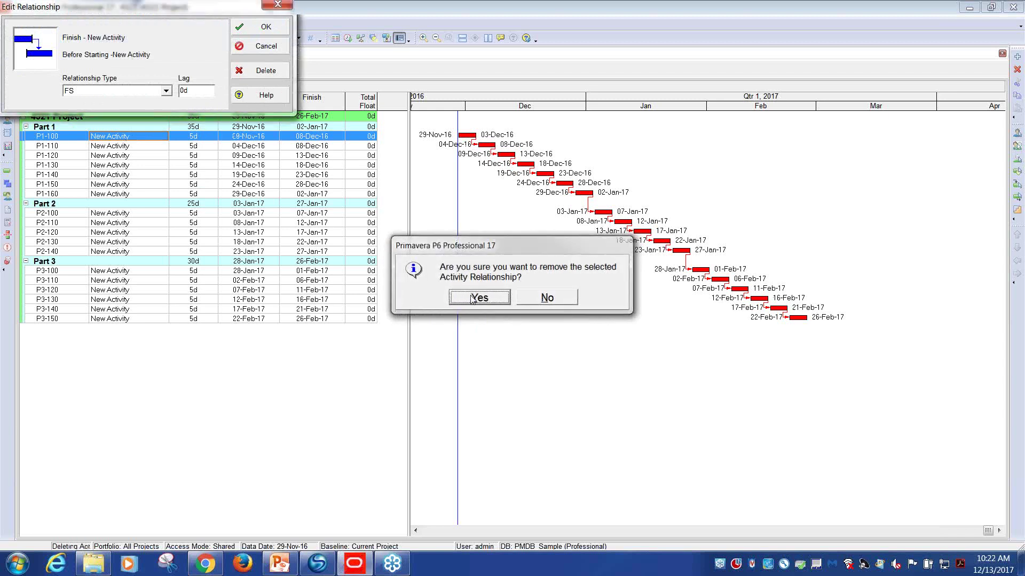
pyautogui.click(160, 149)
pyautogui.click(161, 138)
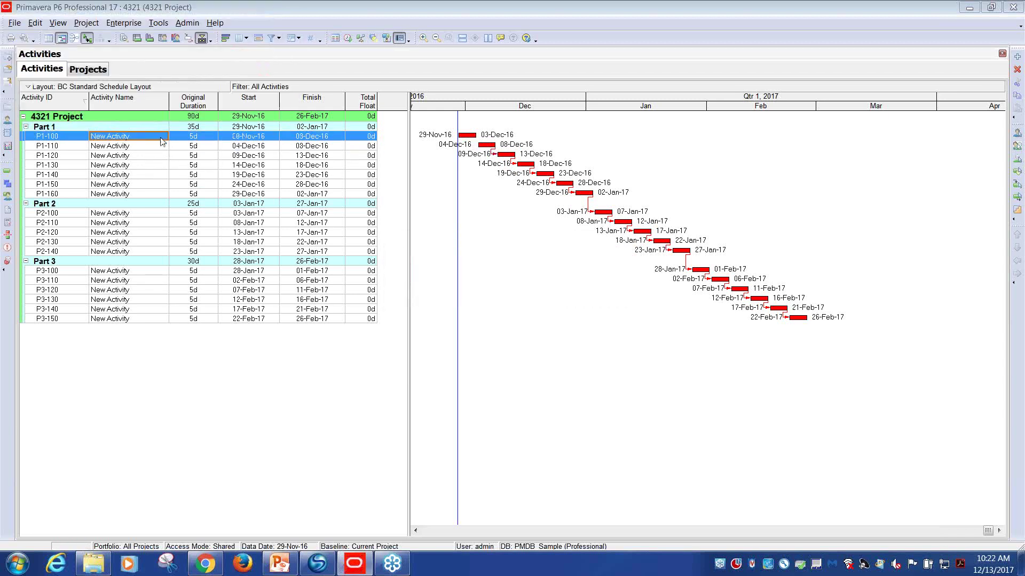
# Step: Show the activity network for the whole 4321 project, select the relationship lines across all three parts and delete them
pyautogui.click(74, 41)
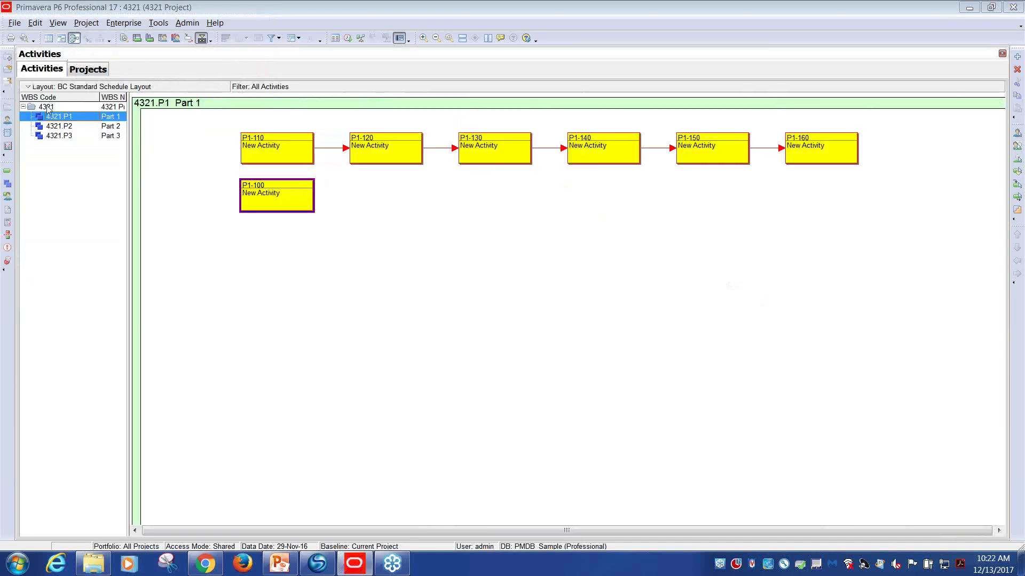
pyautogui.click(47, 108)
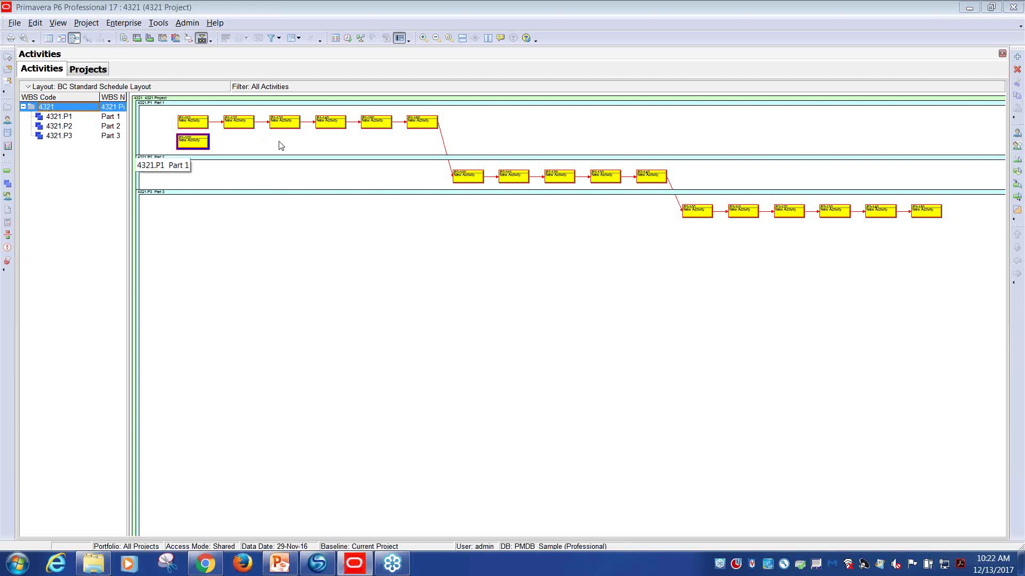
pyautogui.click(220, 126)
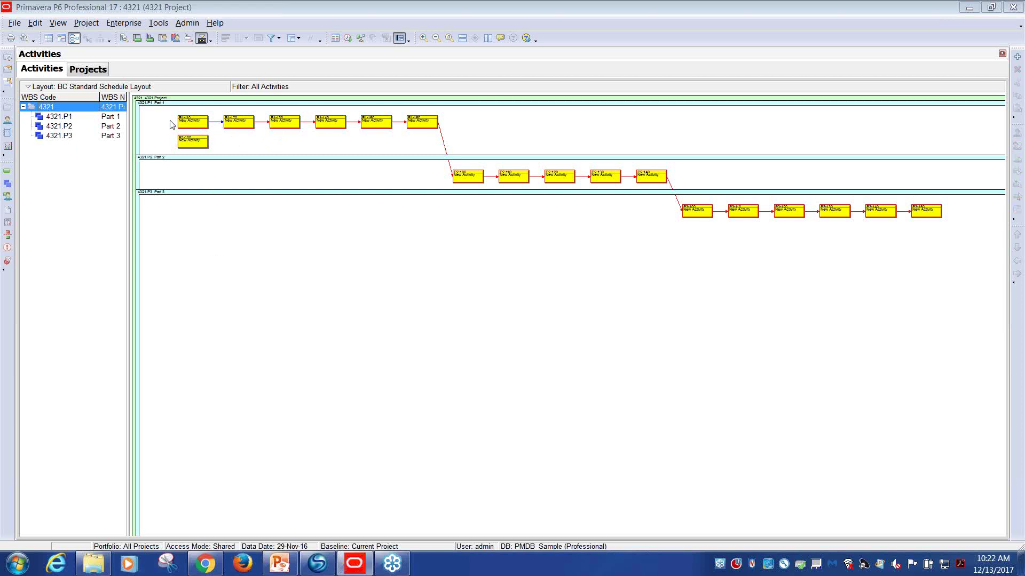
pyautogui.moveTo(165, 111); pyautogui.dragTo(901, 277)
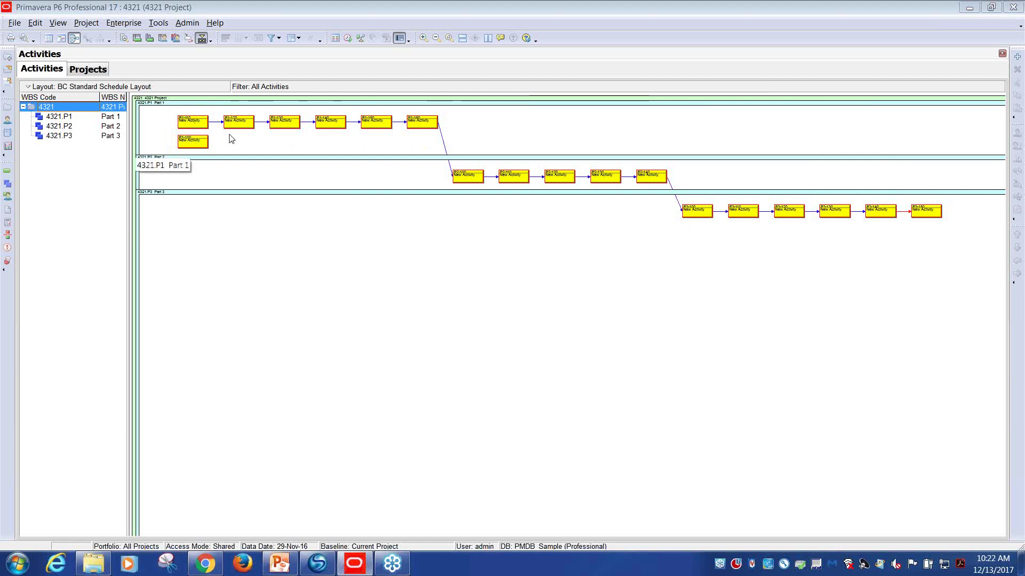
pyautogui.rightClick(353, 127)
pyautogui.click(379, 211)
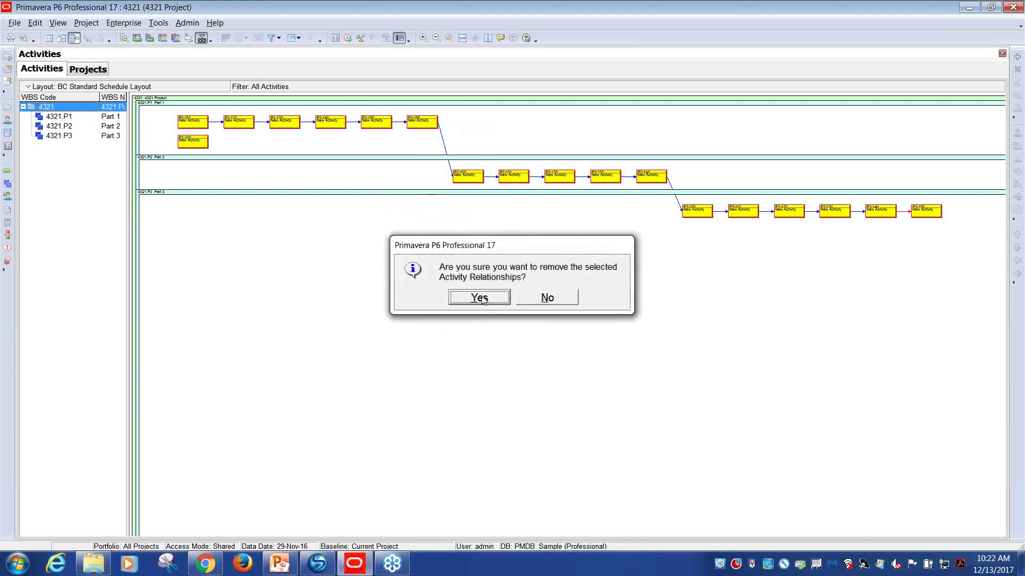
pyautogui.click(479, 298)
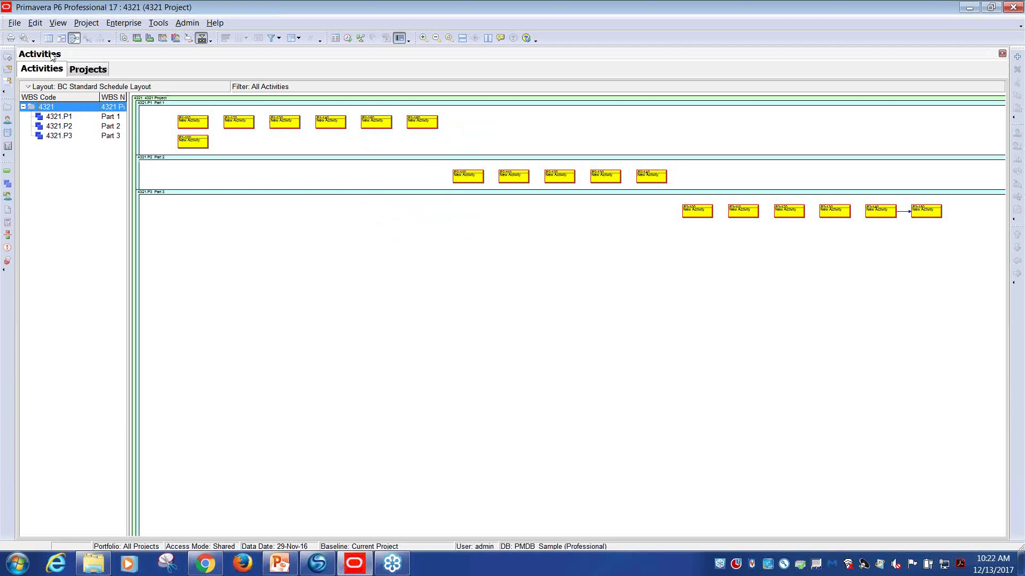
# Step: Return to the Gantt chart and reschedule the project without the deleted relationships
pyautogui.click(61, 38)
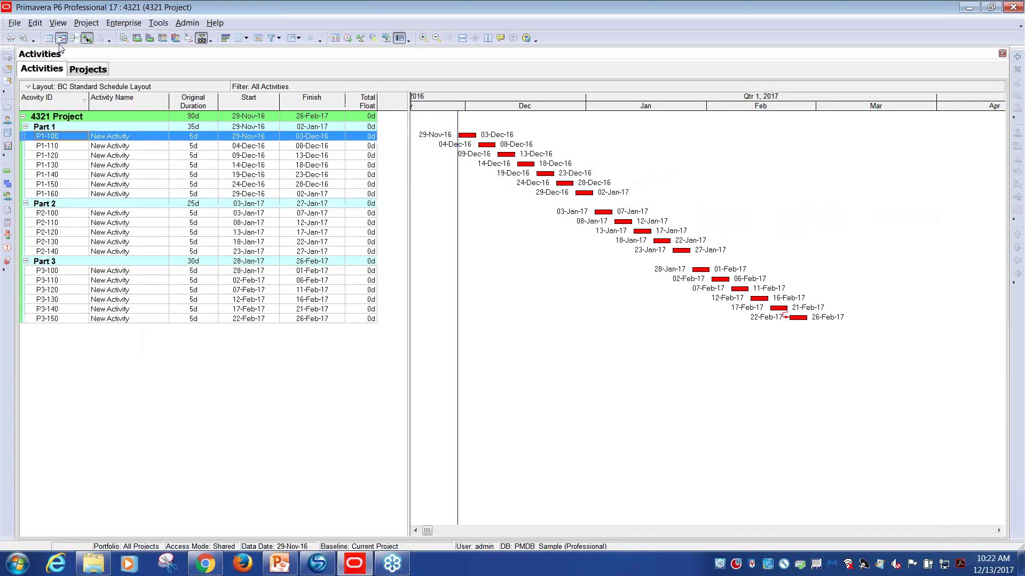
pyautogui.press('F9')
pyautogui.click(630, 223)
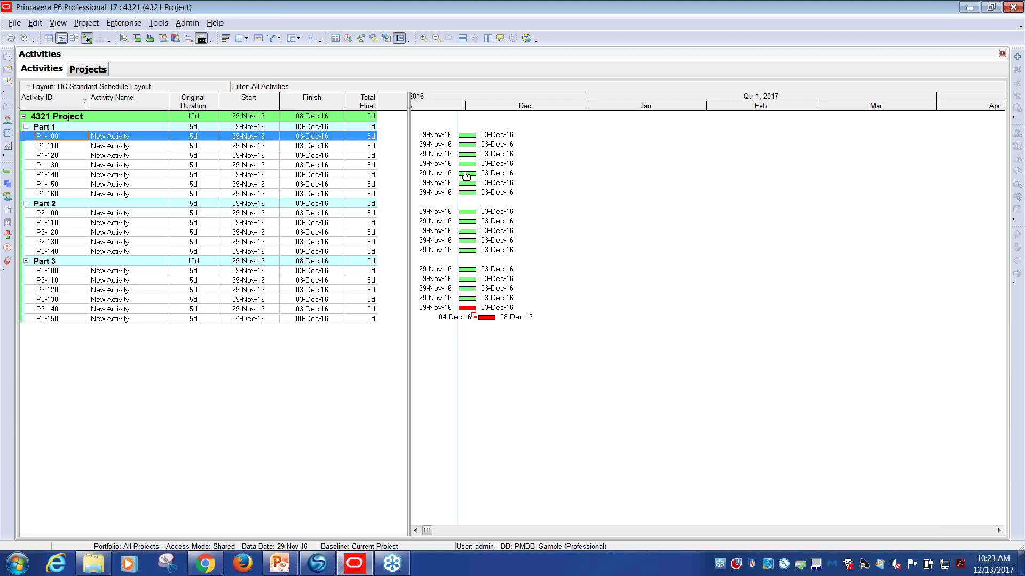
# Step: Delete the finish-to-start relationship between activities P3-140 and P3-150
pyautogui.doubleClick(473, 318)
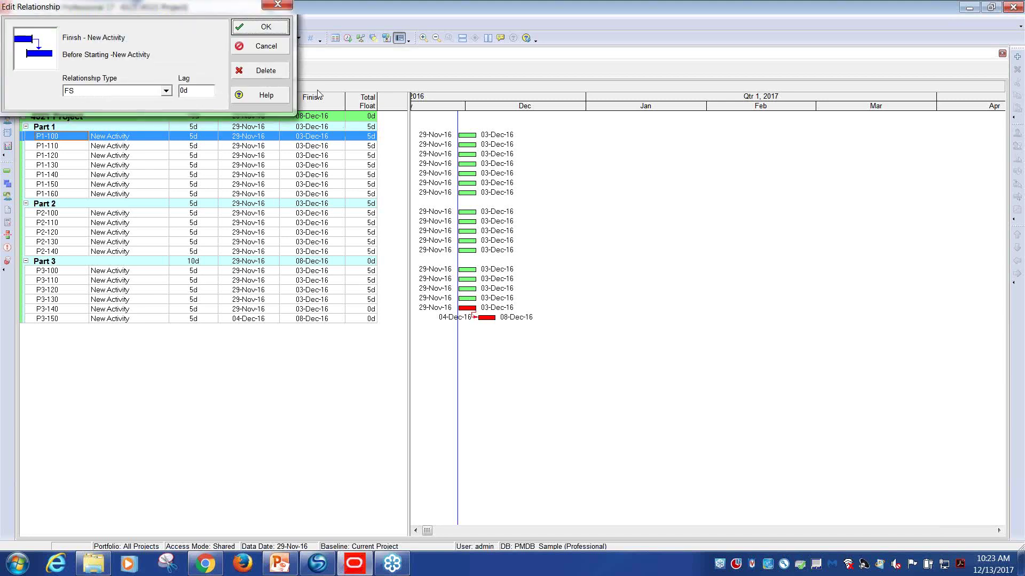
pyautogui.click(263, 70)
pyautogui.click(475, 301)
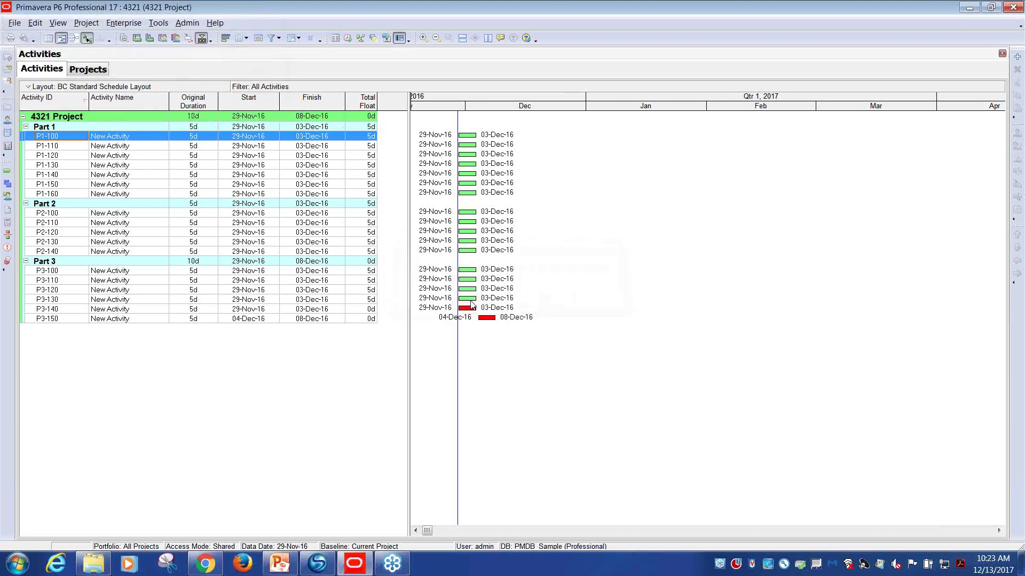
# Step: Reschedule the project with data date 29-Nov-16 and check the activity network for remaining relationships
pyautogui.press('F9')
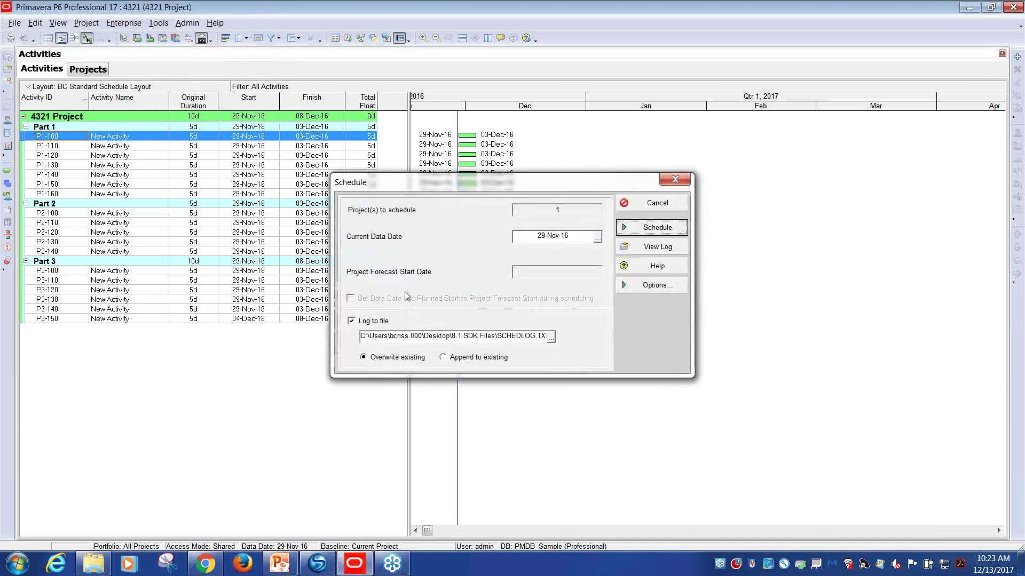
pyautogui.press('Return')
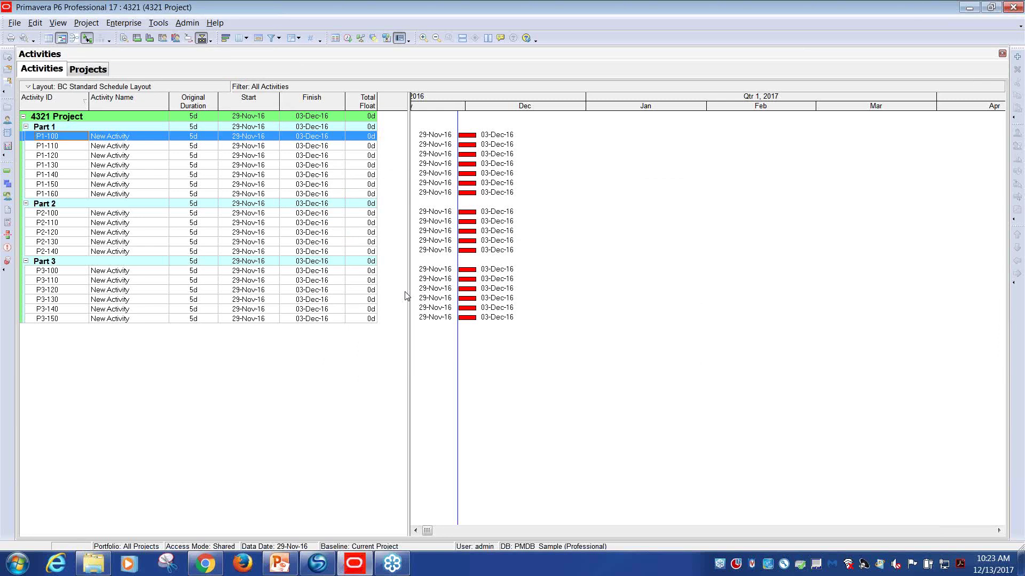
pyautogui.click(74, 37)
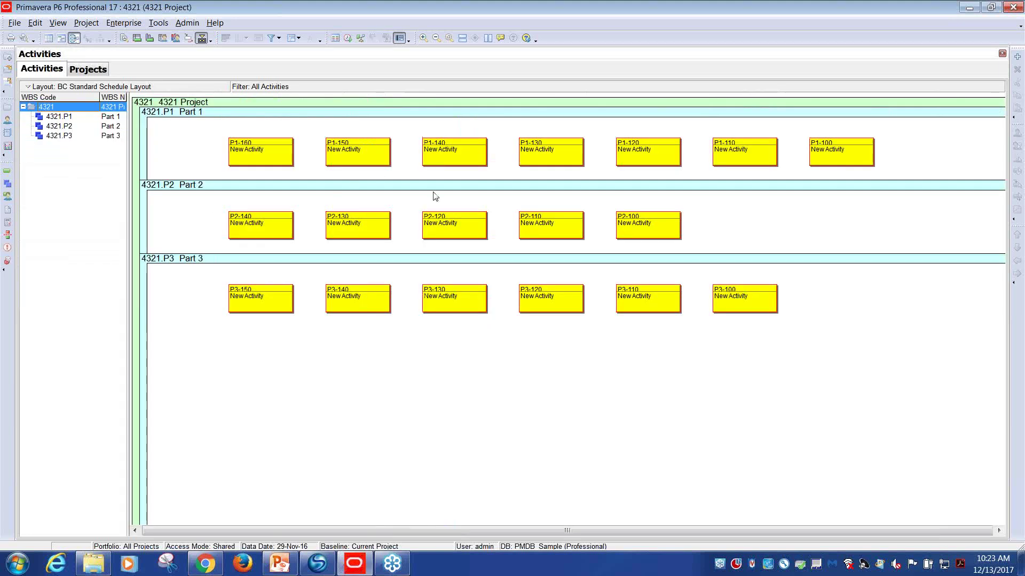
pyautogui.click(61, 38)
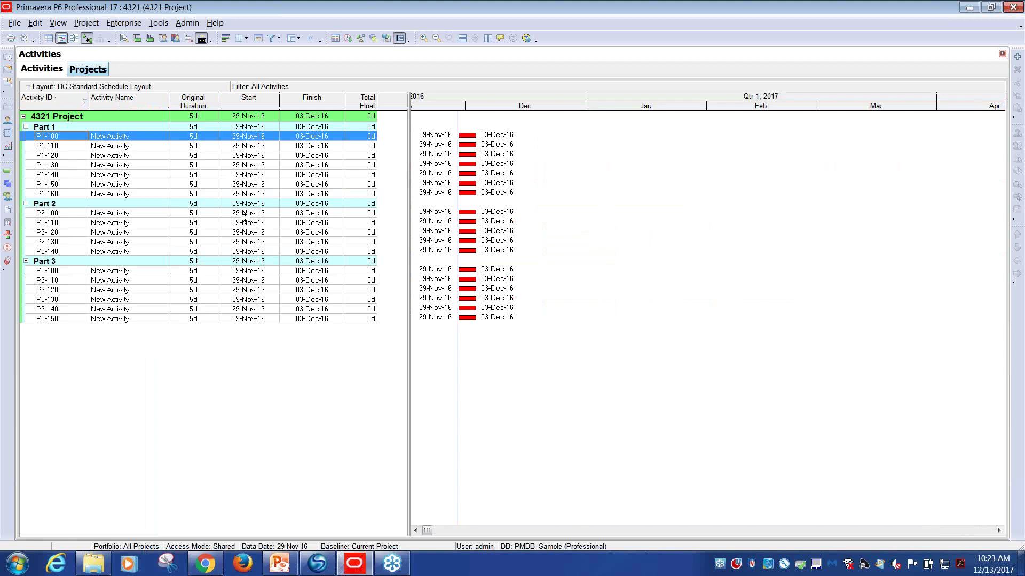
# Step: Switch to the P6 User Forum presentation in PowerPoint and present the Question #5 slide full screen
pyautogui.click(282, 569)
pyautogui.scroll(-1, 394, 476)
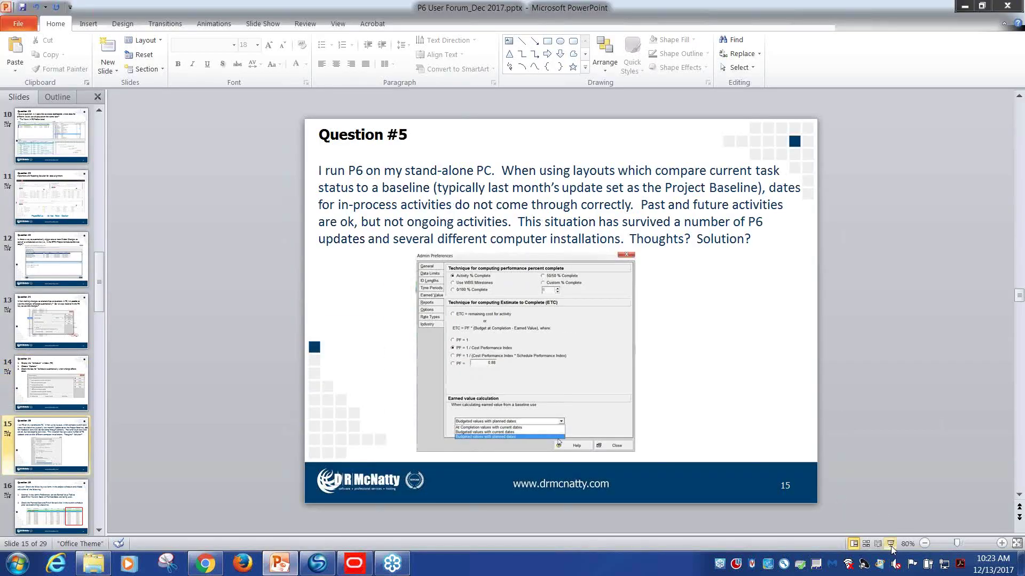
pyautogui.click(891, 544)
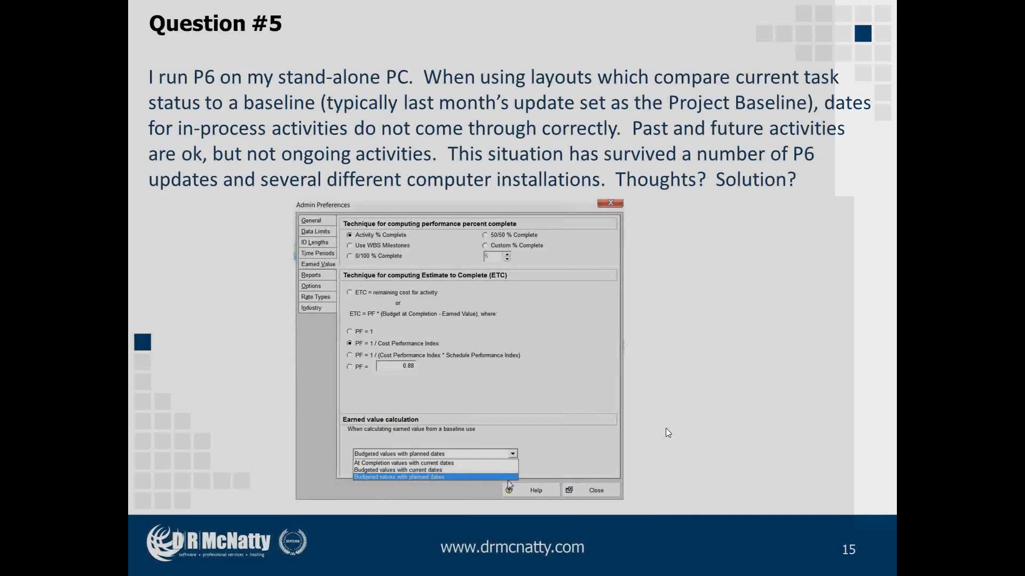
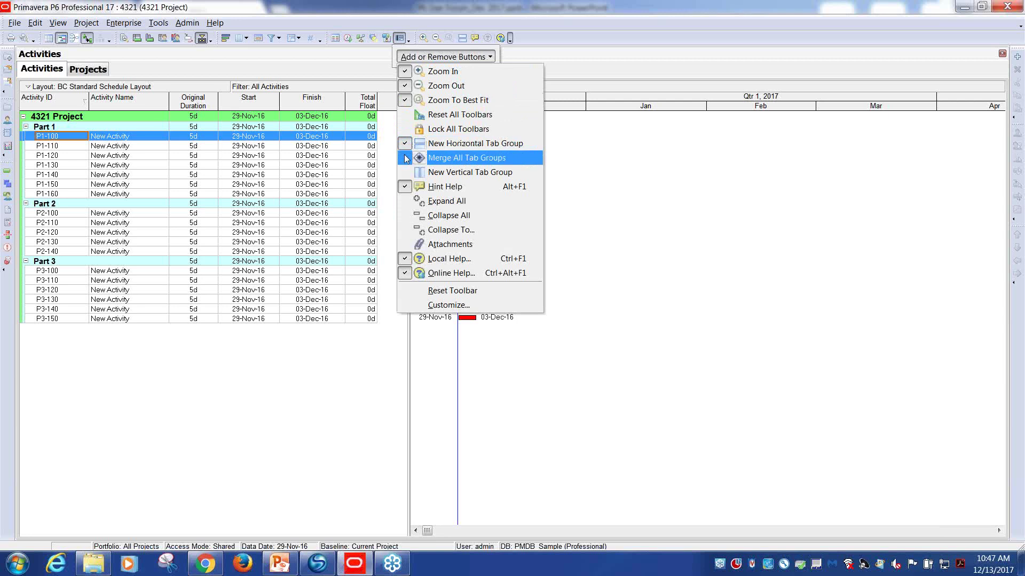
# Step: Add the Merge All Tab Groups and New Vertical Tab Group commands to the P6 toolbar
pyautogui.click(411, 158)
pyautogui.click(411, 172)
pyautogui.click(637, 72)
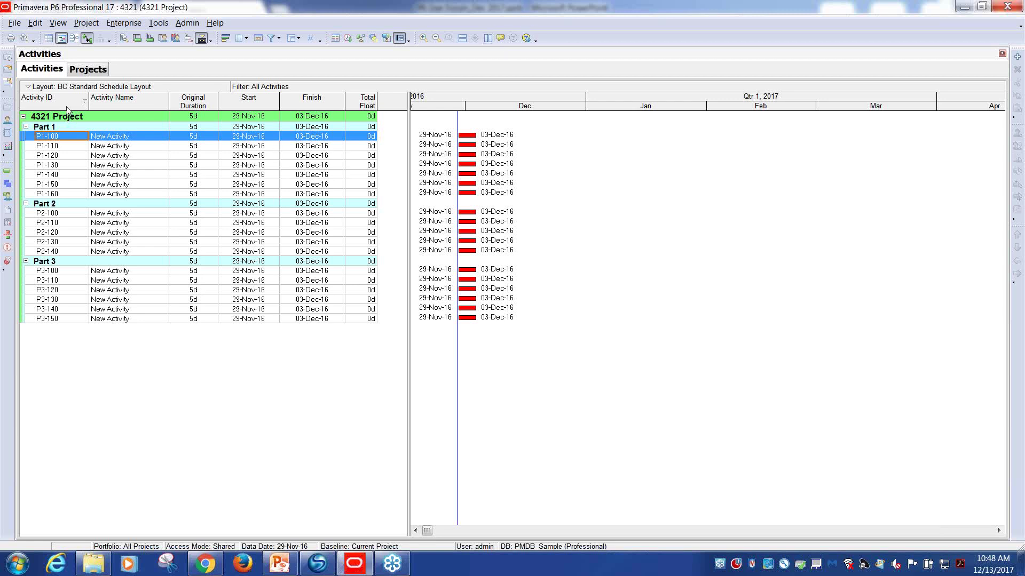
# Step: Collapse all grouping bands in the activity table, and set them to collapse to WBS Level 2
pyautogui.click(68, 87)
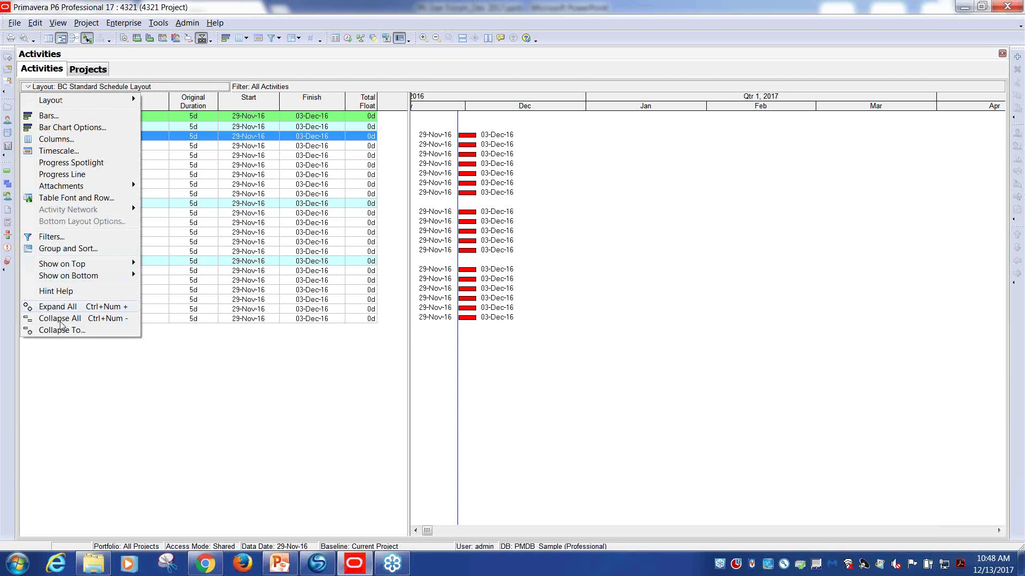
pyautogui.click(60, 319)
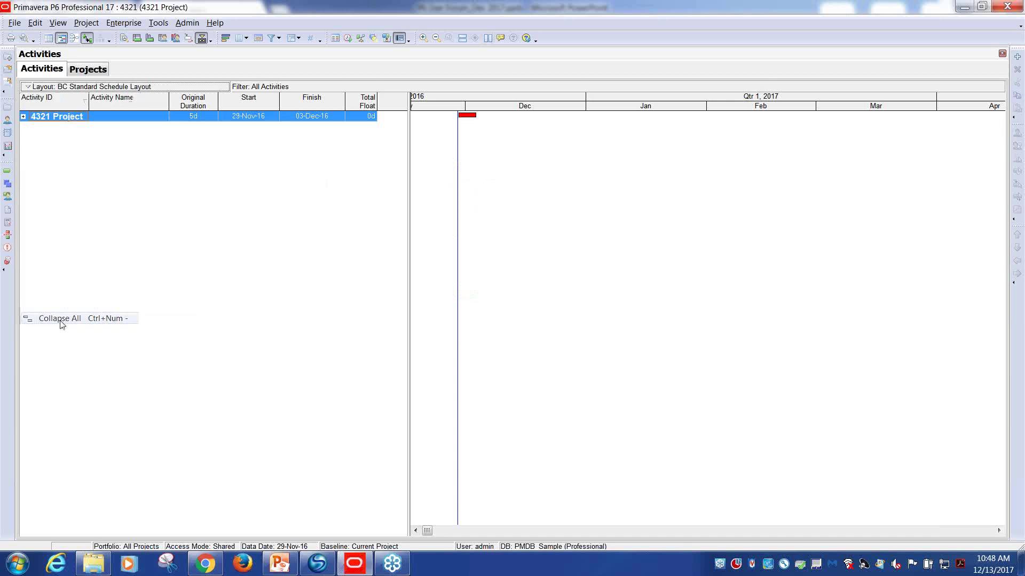
pyautogui.click(58, 91)
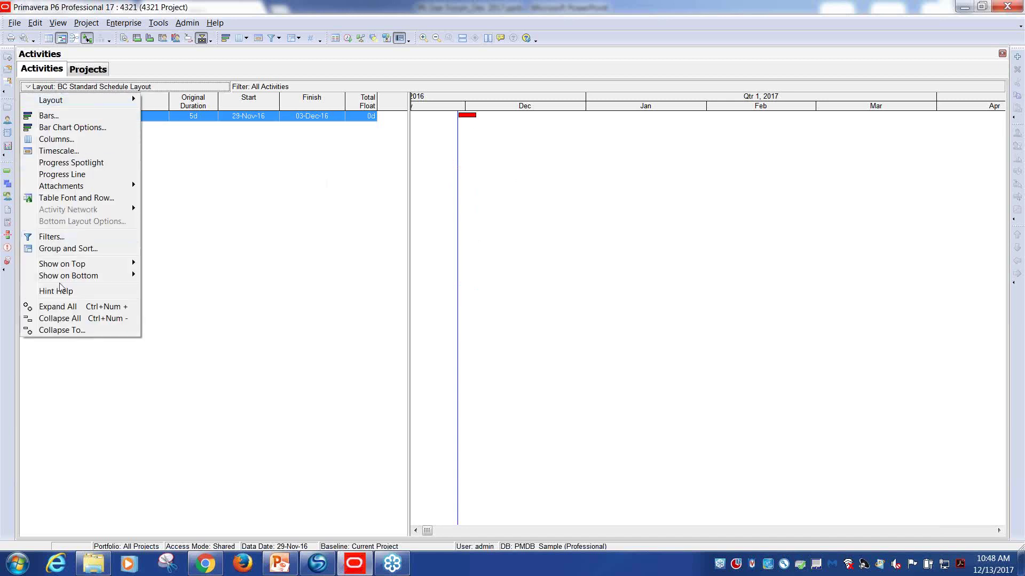
pyautogui.click(61, 330)
pyautogui.click(470, 280)
pyautogui.click(494, 295)
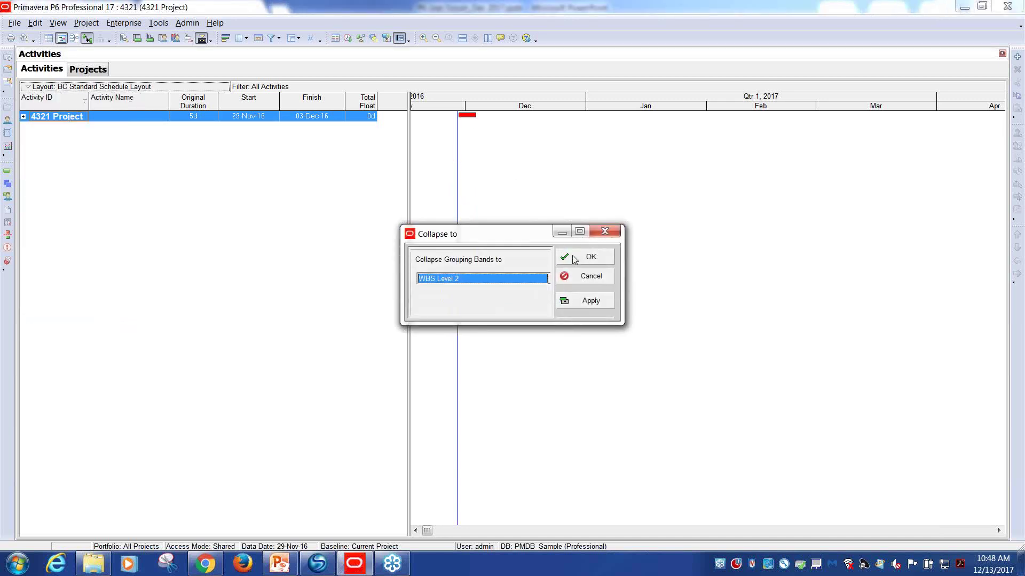
pyautogui.click(587, 257)
# Step: Save the current activity layout as a new layout named BTEST, available to the current user
pyautogui.click(152, 86)
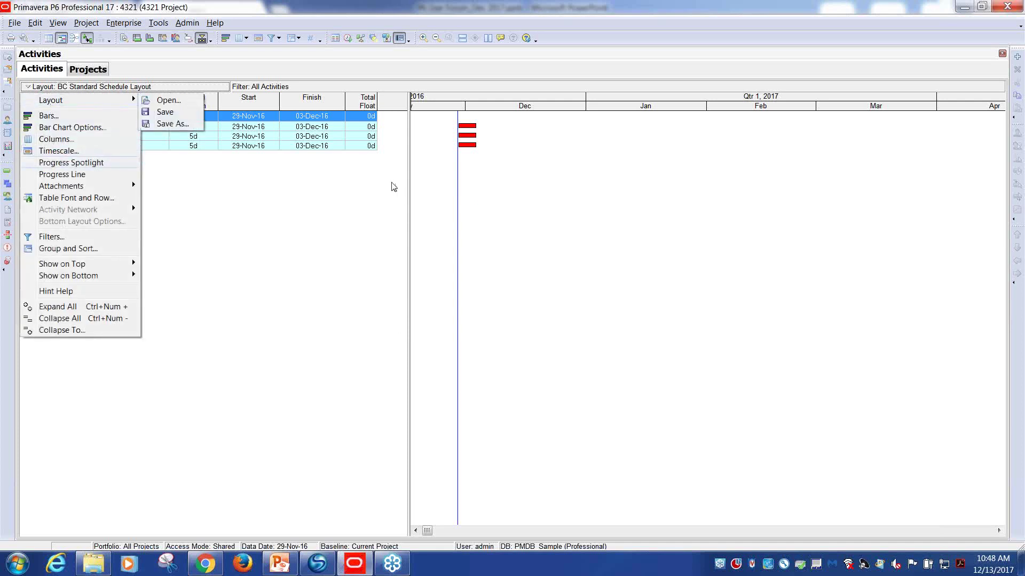
pyautogui.moveTo(123, 100)
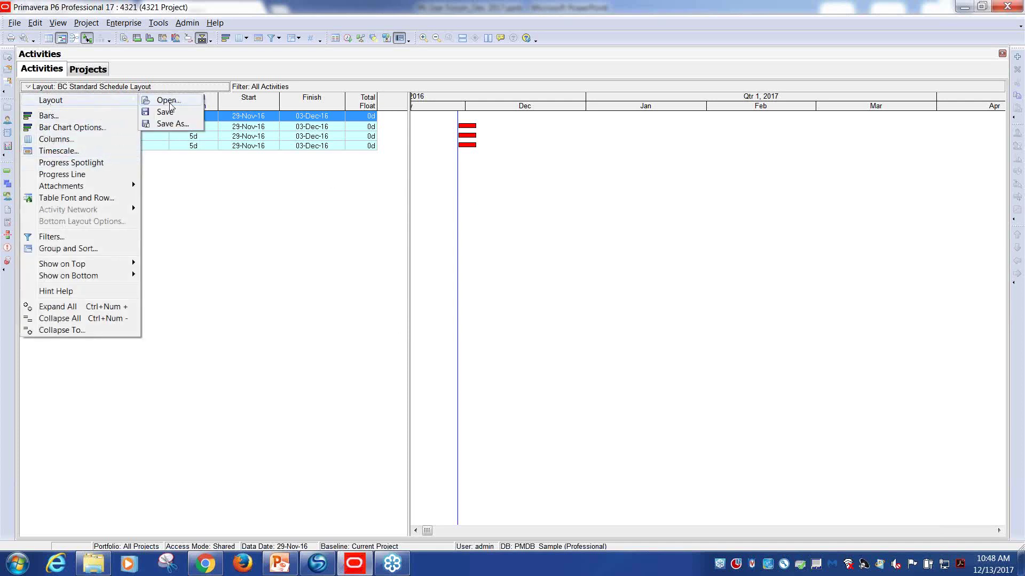
pyautogui.click(178, 123)
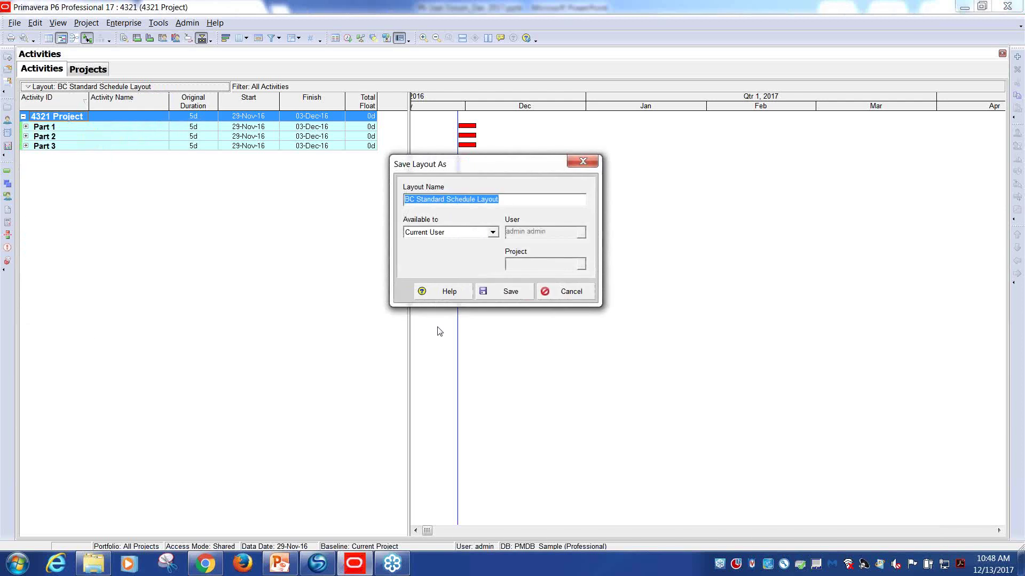
pyautogui.write('B')
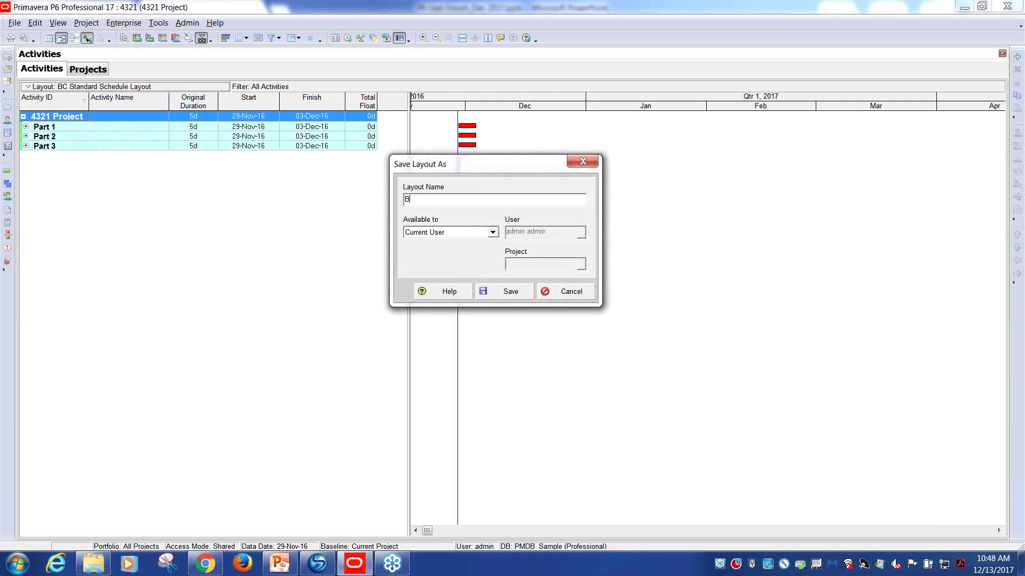
pyautogui.write('TEST')
pyautogui.click(526, 293)
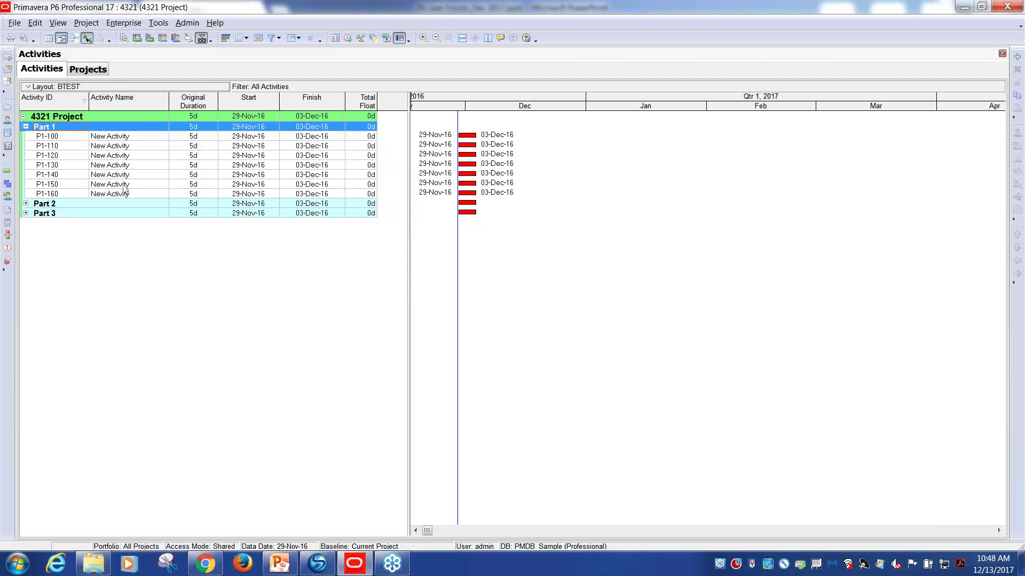
# Step: Without saving the layout changes, apply the AACE15: Cost Analysis View layout, and switch back to BTEST to check its collapsed bands
pyautogui.click(60, 89)
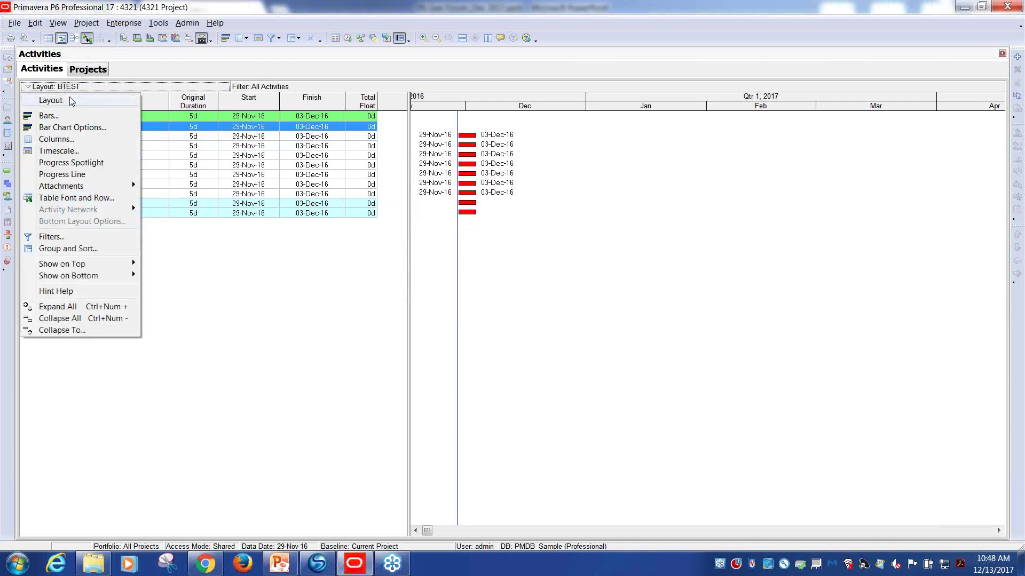
pyautogui.moveTo(120, 102)
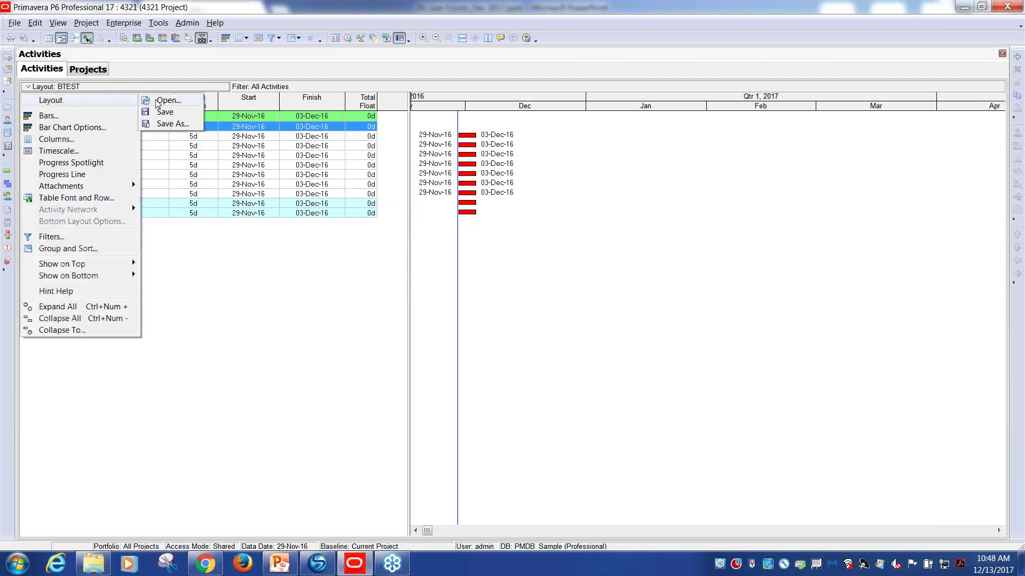
pyautogui.click(172, 103)
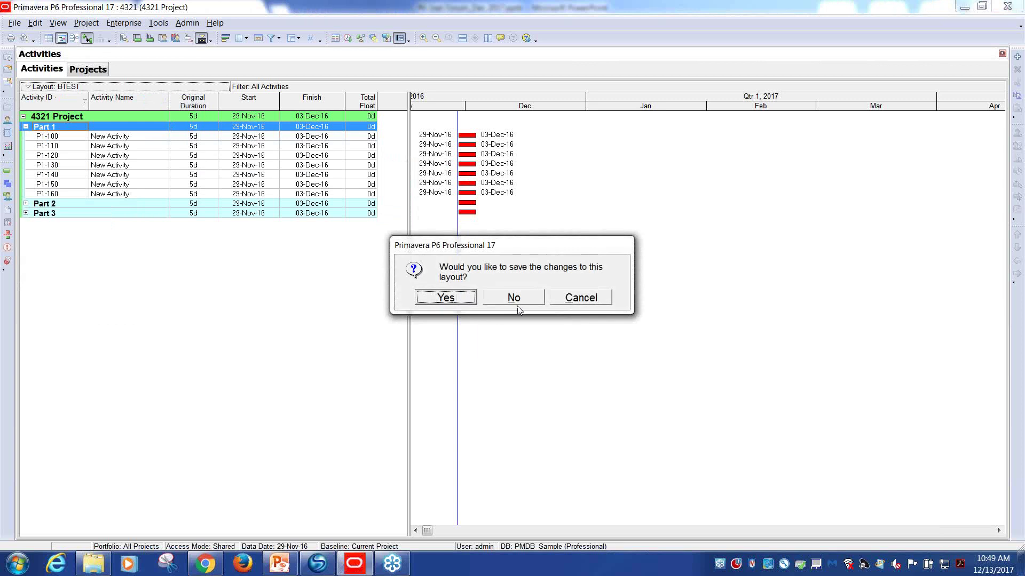
pyautogui.click(514, 297)
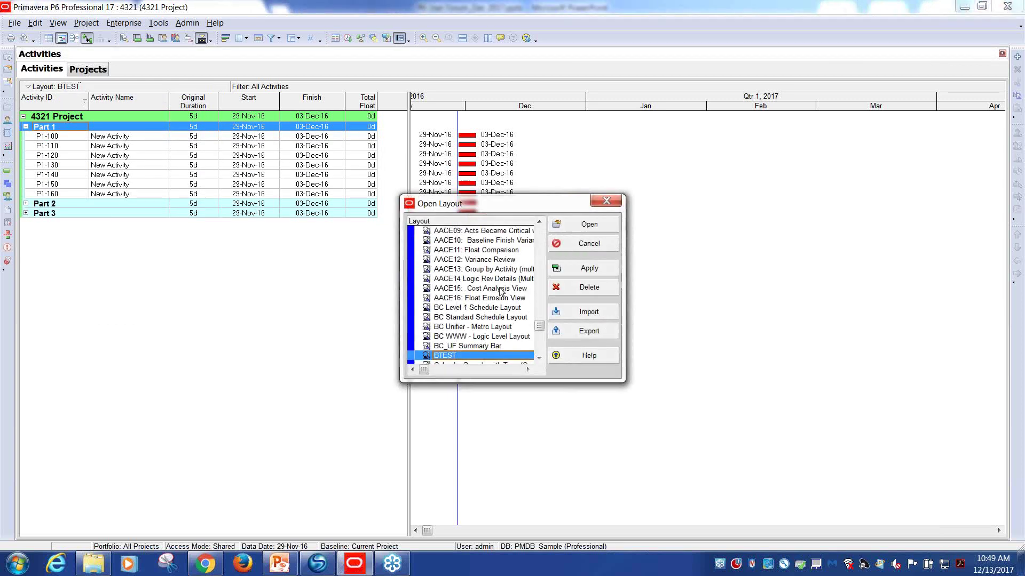
pyautogui.click(480, 288)
pyautogui.click(562, 272)
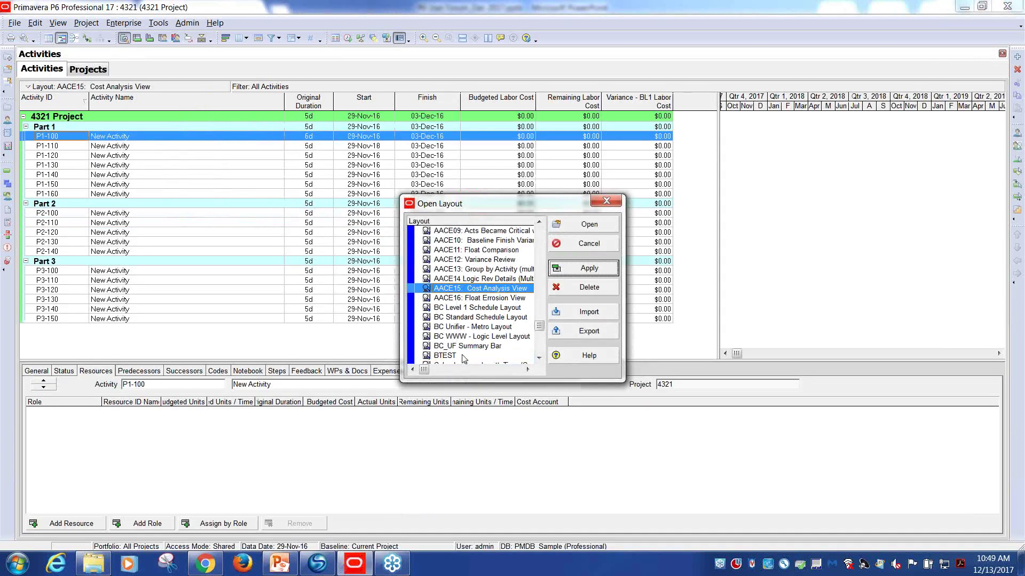
pyautogui.click(464, 356)
pyautogui.click(583, 270)
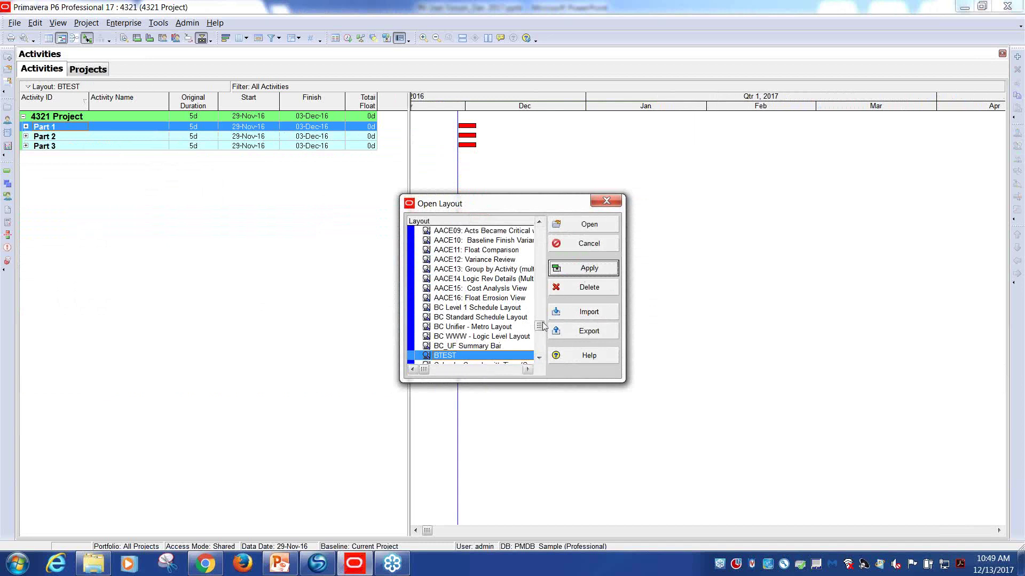
# Step: Apply the AACE16: Float Errosion View layout, and reopen the BTEST layout to recheck its grouping bands
pyautogui.click(499, 299)
pyautogui.click(577, 269)
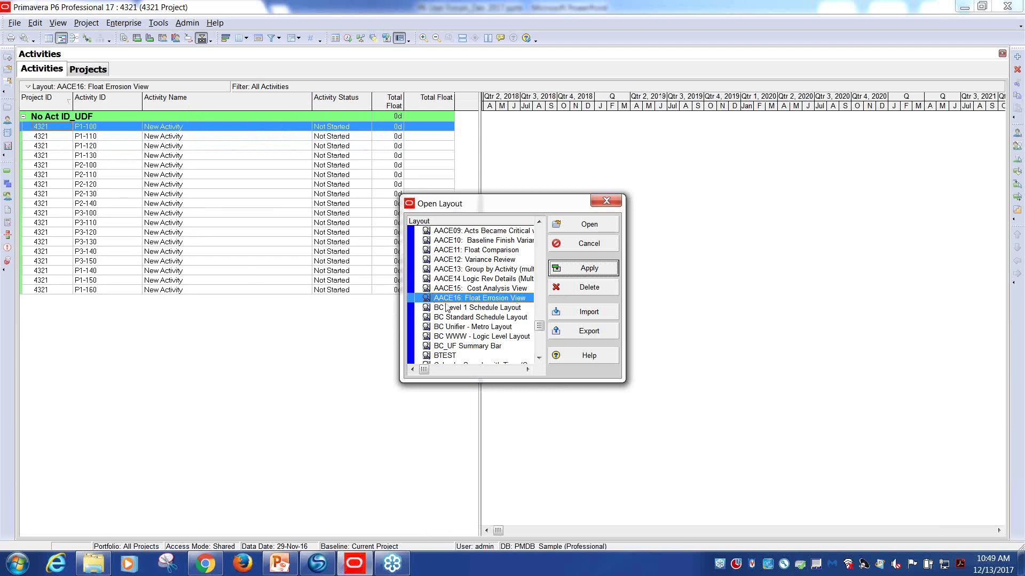
pyautogui.click(450, 356)
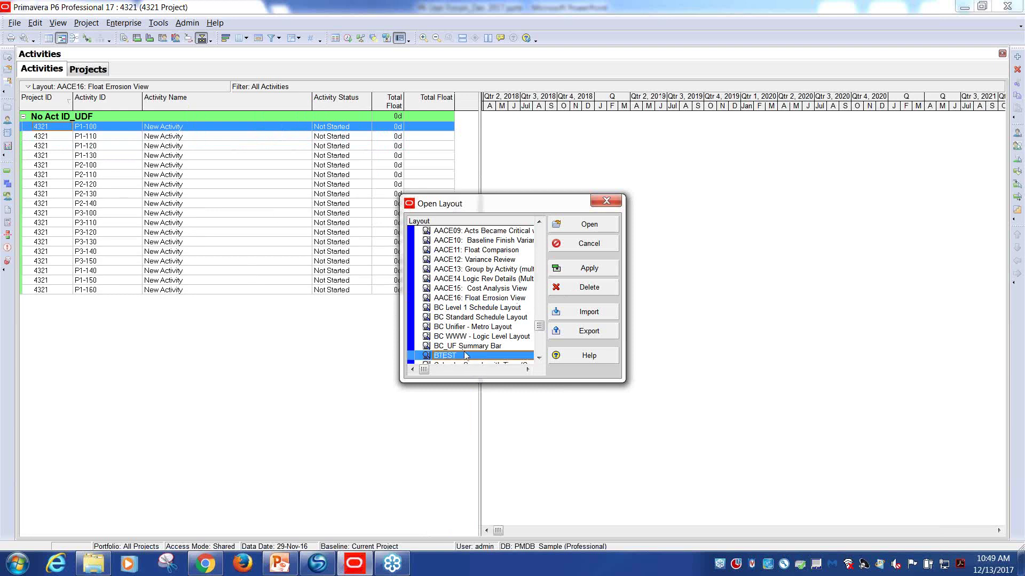
pyautogui.click(589, 270)
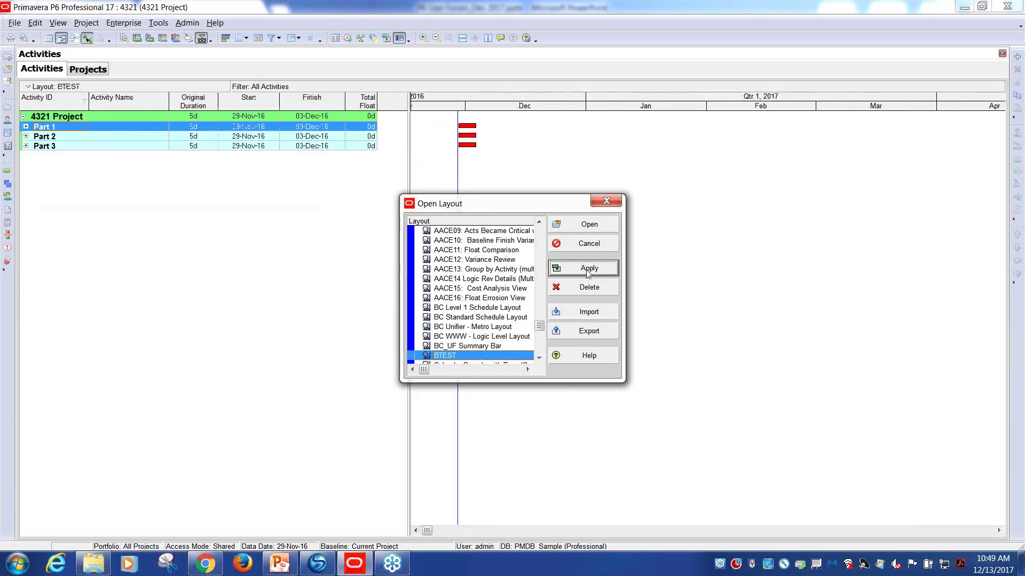
pyautogui.click(575, 226)
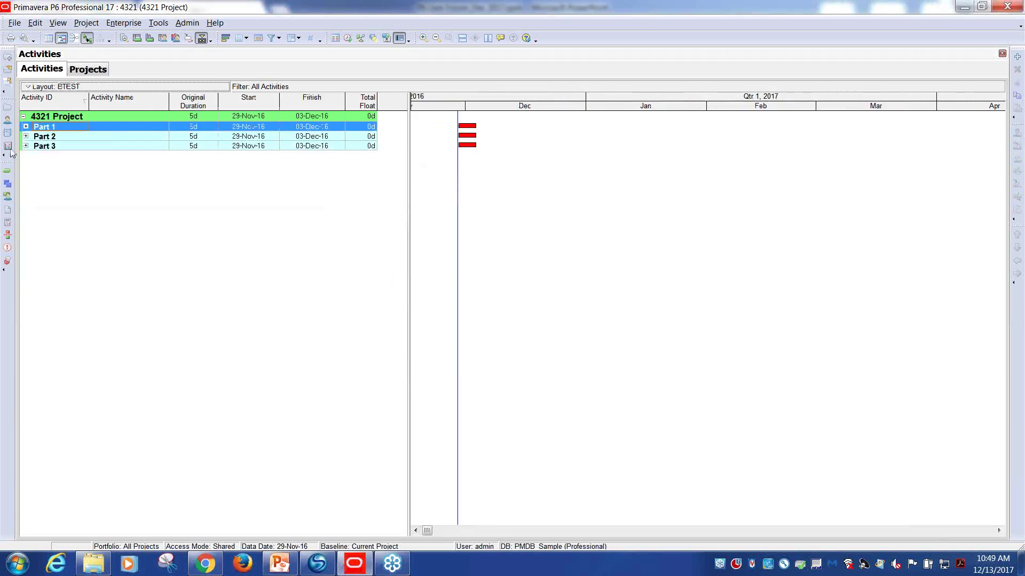
# Step: Expand the Part 3 band in the activity table, keeping Part 1 and Part 2 collapsed
pyautogui.click(25, 127)
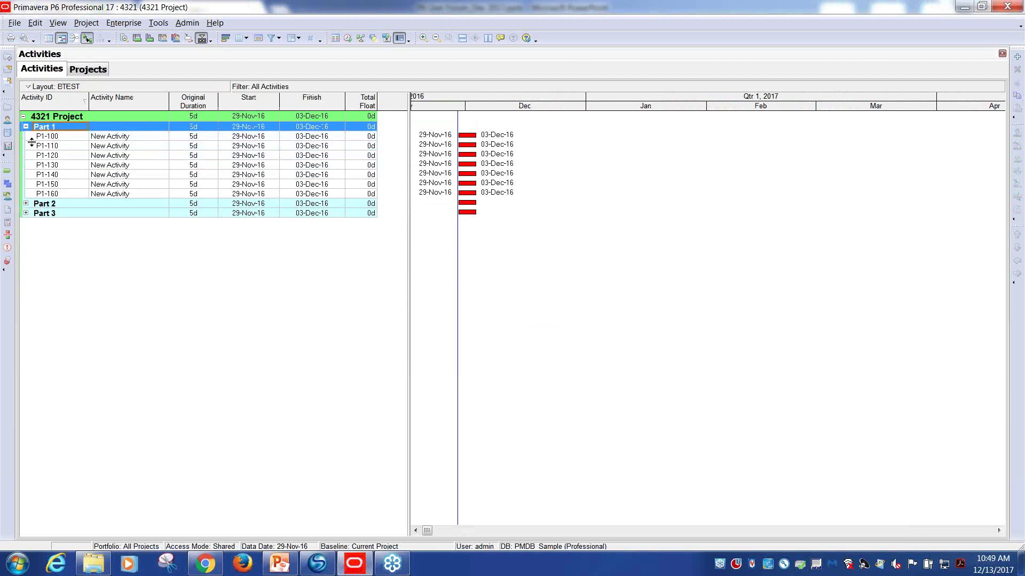
pyautogui.click(26, 213)
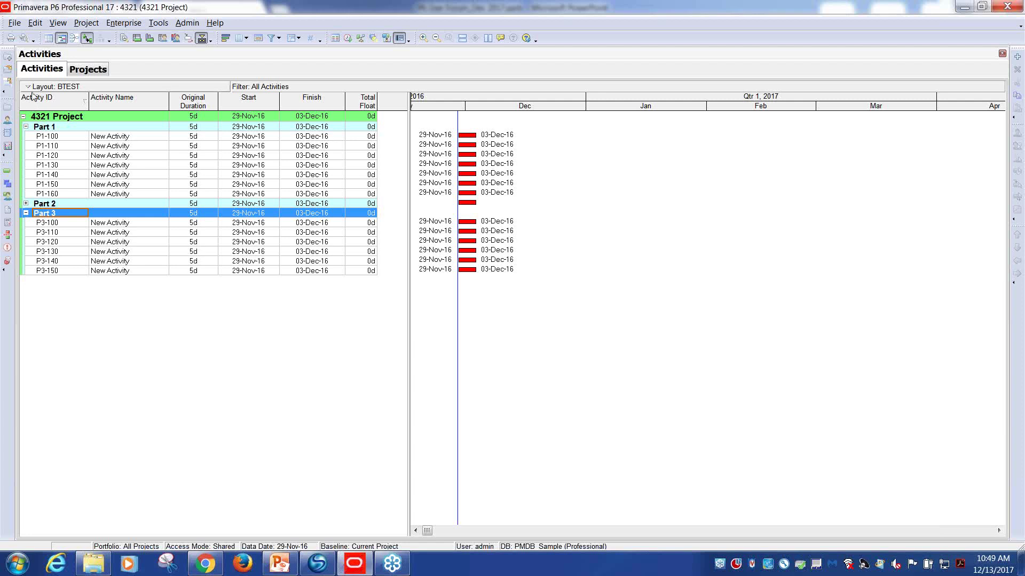
pyautogui.click(30, 130)
pyautogui.click(26, 127)
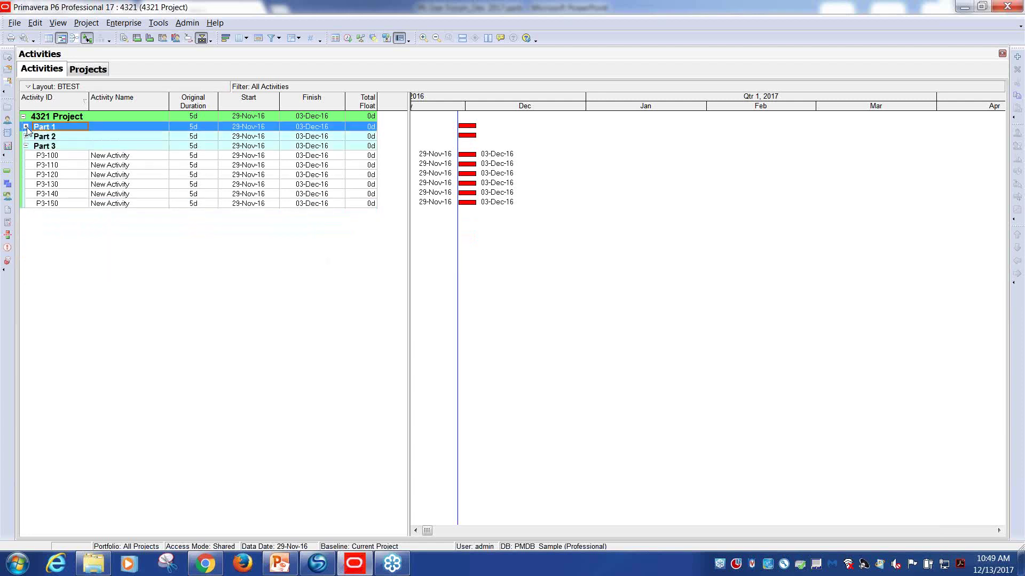
pyautogui.click(54, 156)
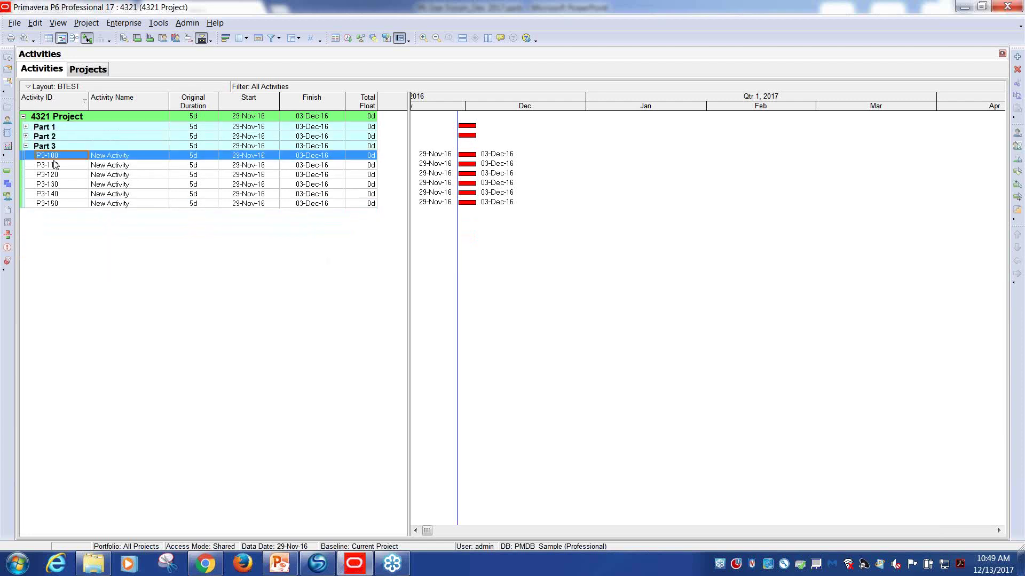
# Step: Save the changed band expansion to the existing BTEST layout
pyautogui.click(32, 87)
pyautogui.moveTo(96, 100)
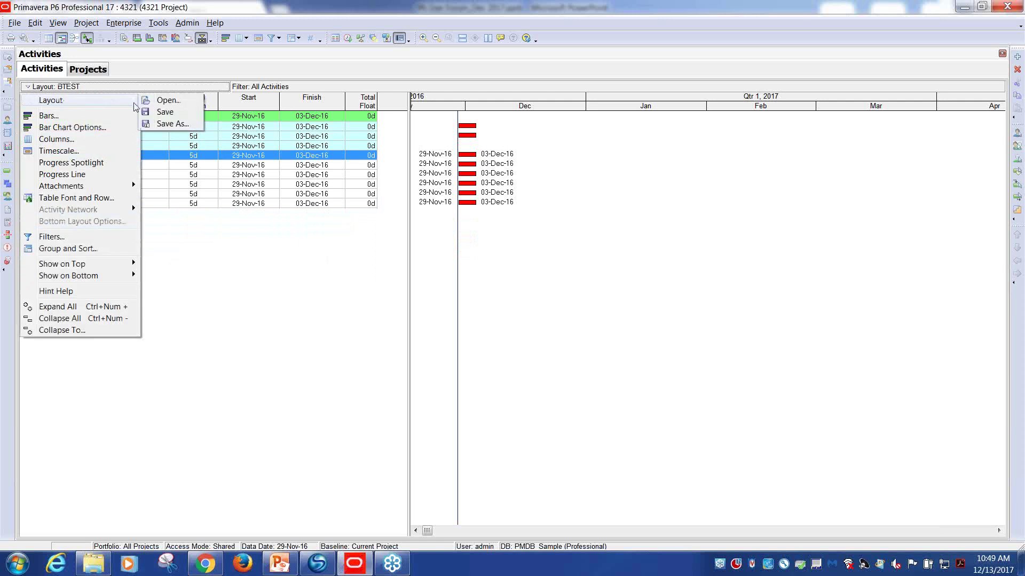
pyautogui.click(171, 115)
pyautogui.click(139, 146)
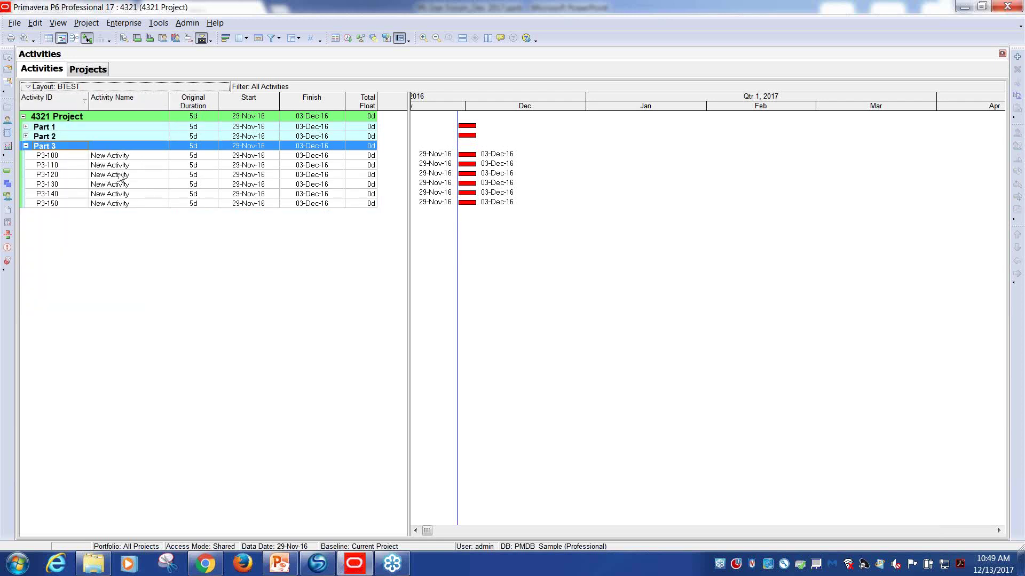
pyautogui.click(123, 174)
# Step: Apply the BC Level 1 Schedule Layout, and reopen BTEST to check which bands are expanded
pyautogui.click(32, 87)
pyautogui.moveTo(96, 100)
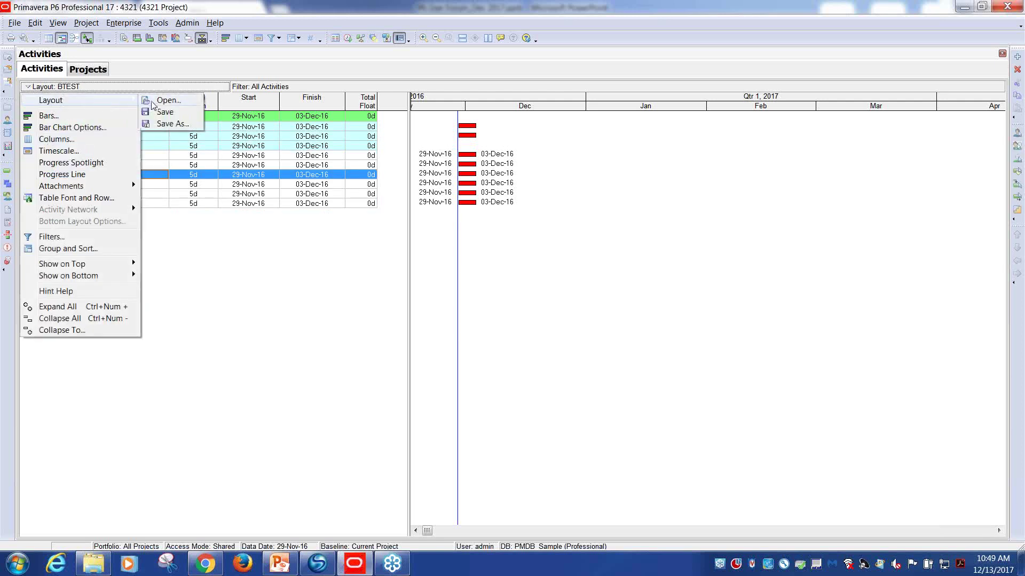
pyautogui.click(165, 101)
pyautogui.click(478, 307)
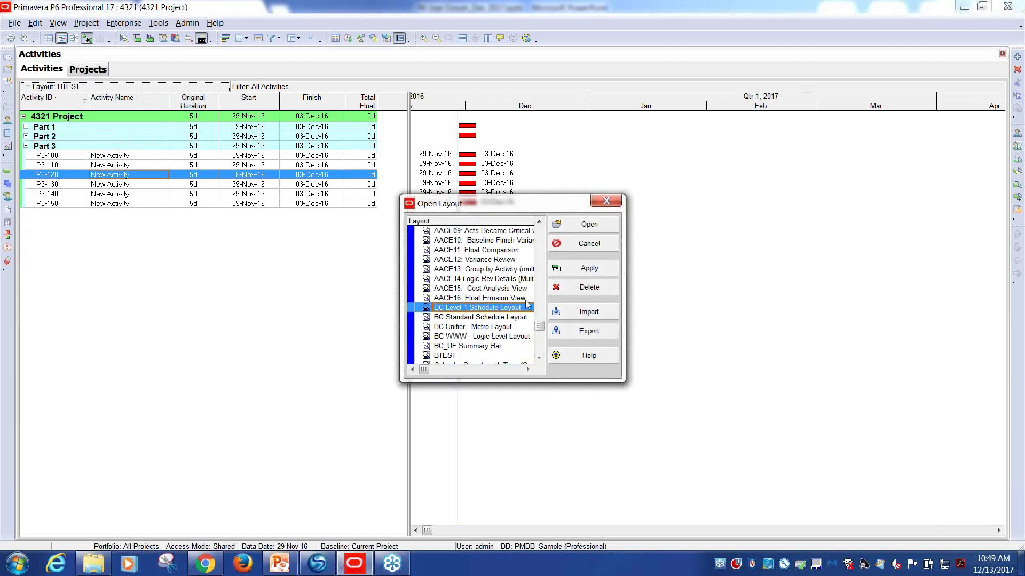
pyautogui.click(598, 271)
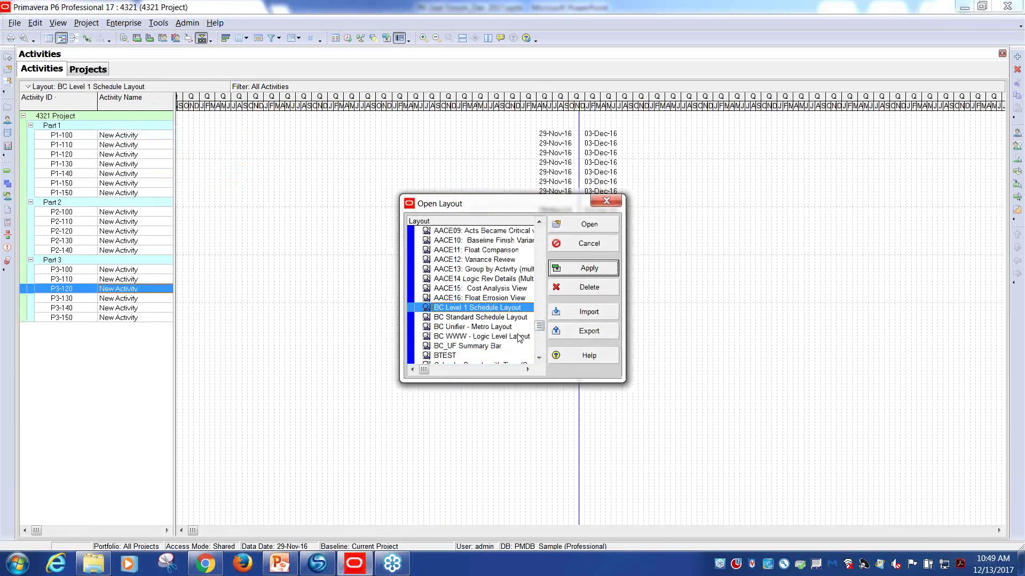
pyautogui.click(473, 356)
pyautogui.click(587, 269)
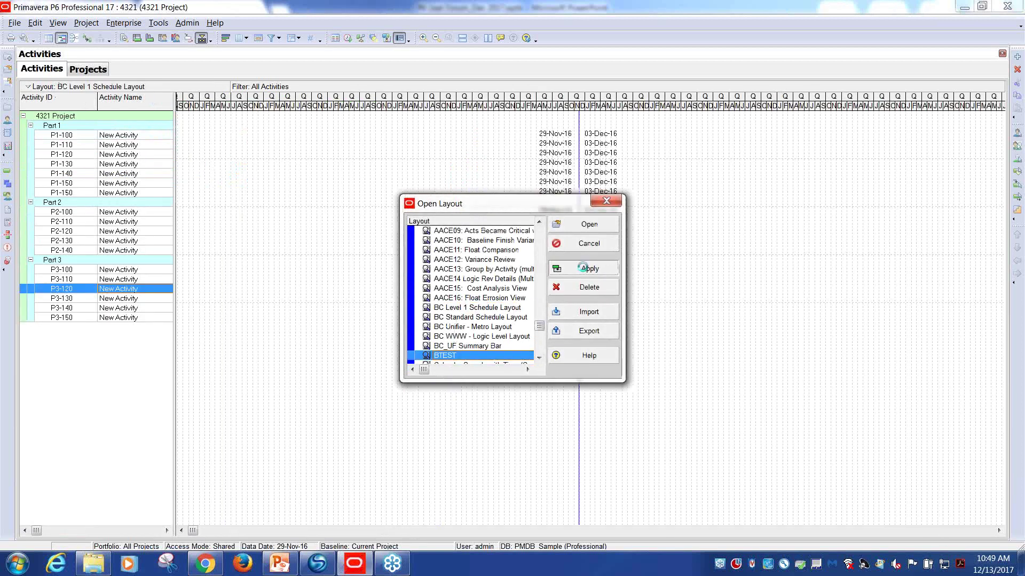
pyautogui.click(590, 228)
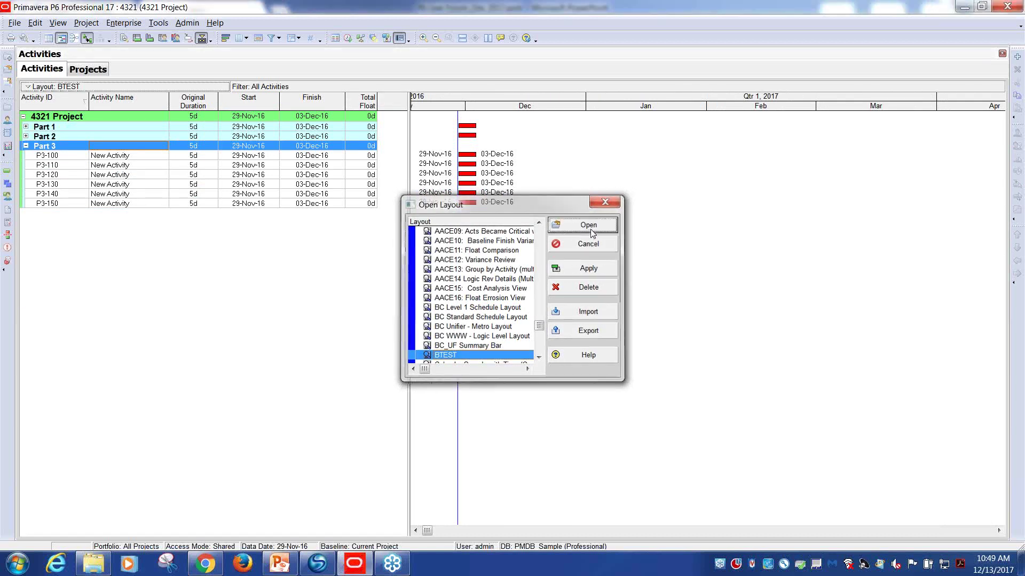
# Step: Open the Resources view and filter it to show All Resources
pyautogui.click(157, 156)
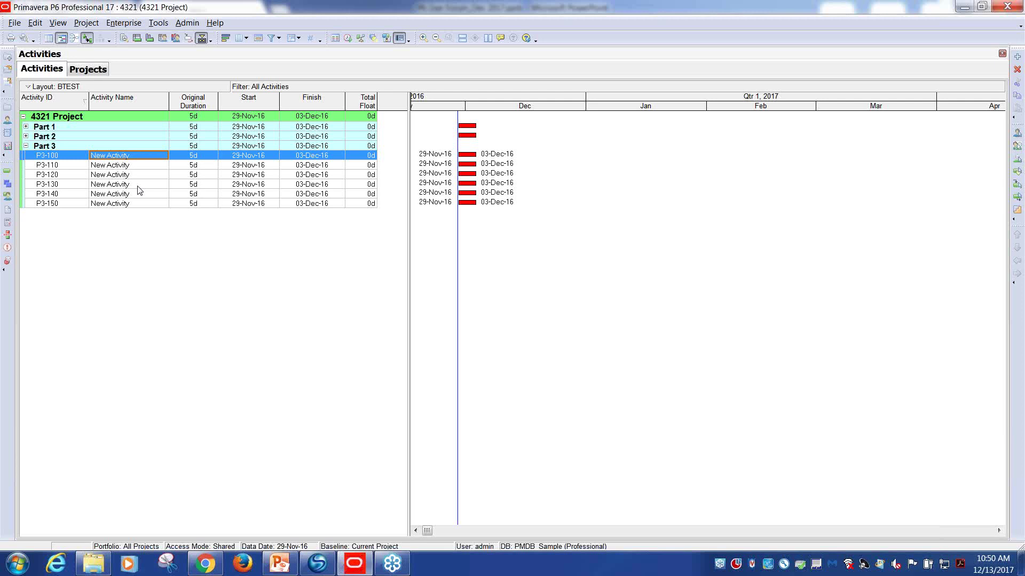
pyautogui.click(11, 124)
pyautogui.click(55, 91)
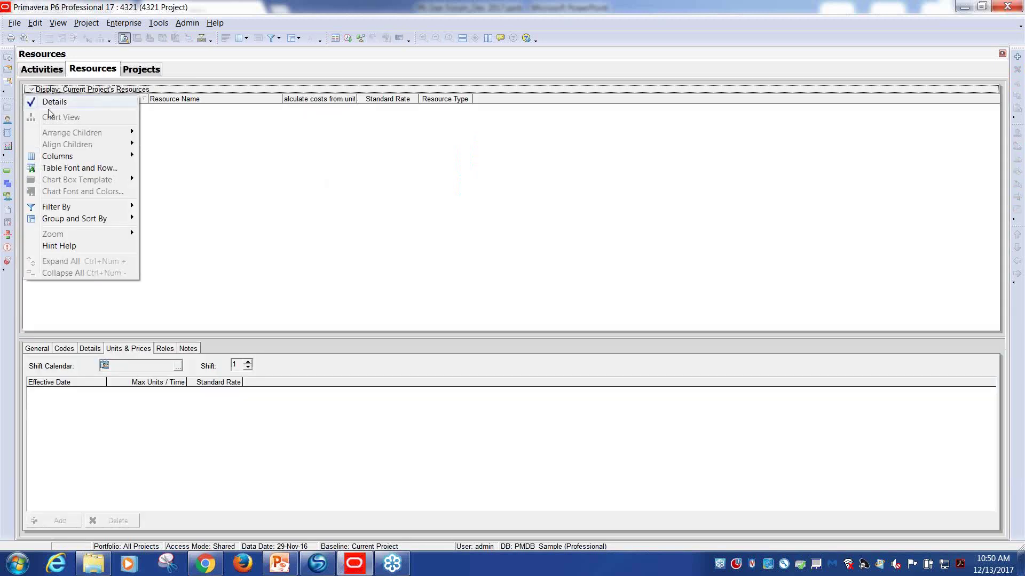
pyautogui.moveTo(76, 208)
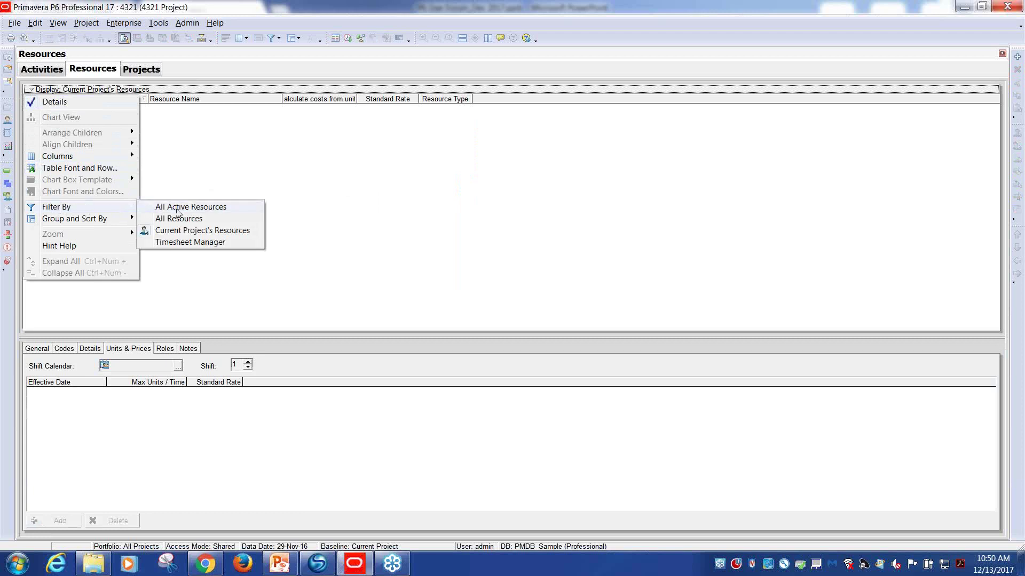
pyautogui.click(179, 219)
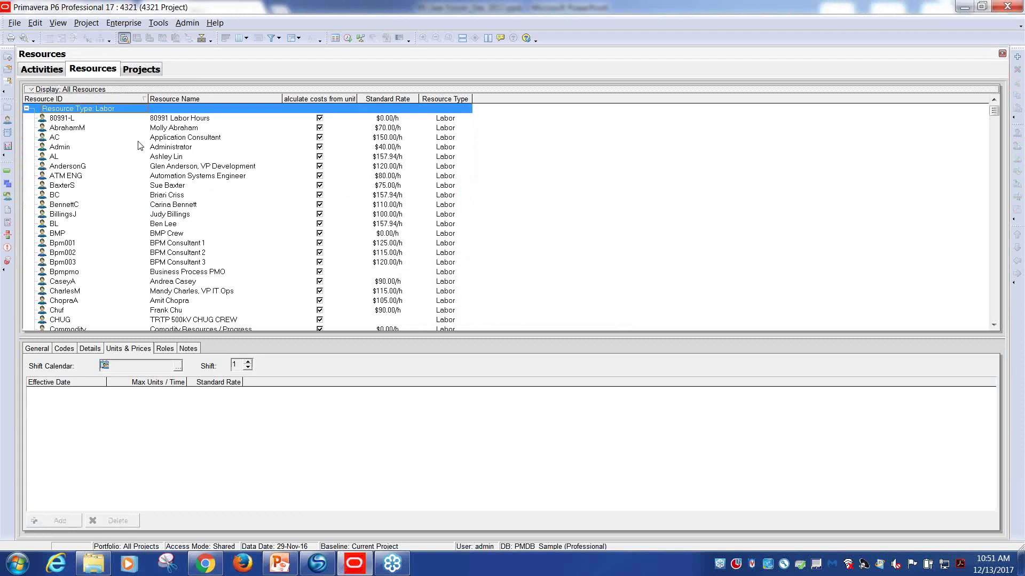
# Step: Show the general settings details of the labor resource with the $70.00/h rate, and enlarge the details area
pyautogui.click(177, 128)
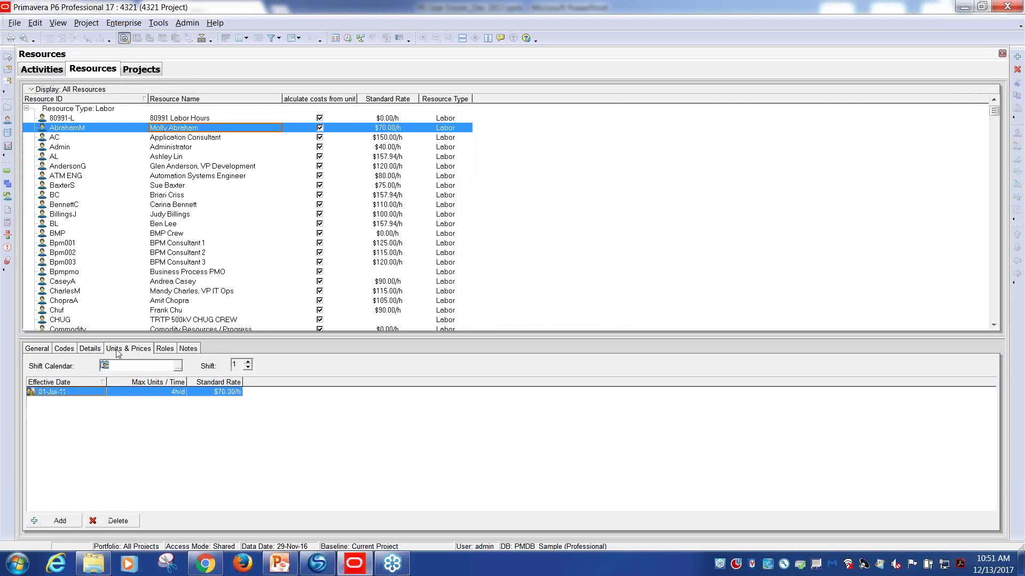
pyautogui.click(92, 349)
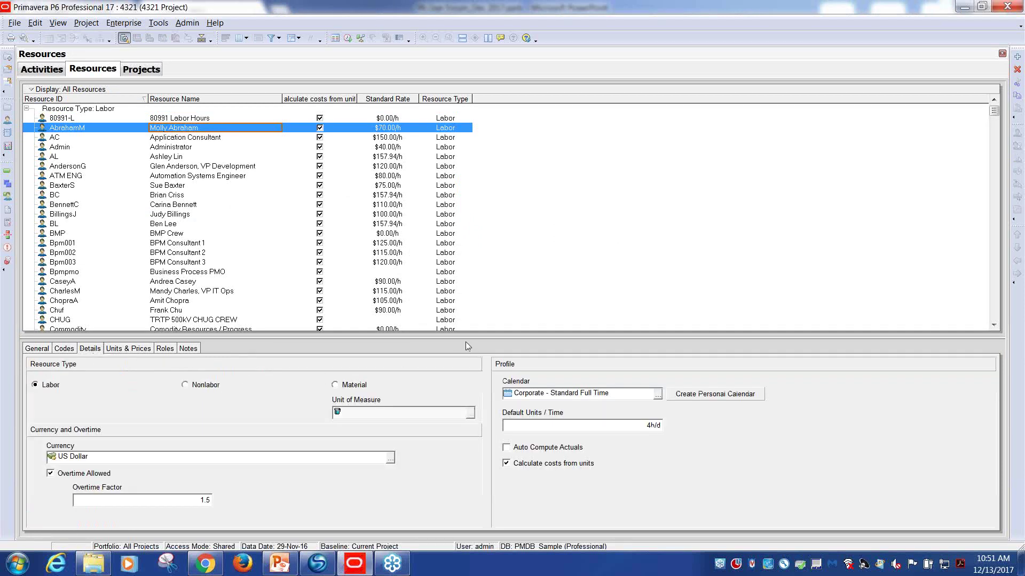
pyautogui.moveTo(465, 341); pyautogui.dragTo(467, 245)
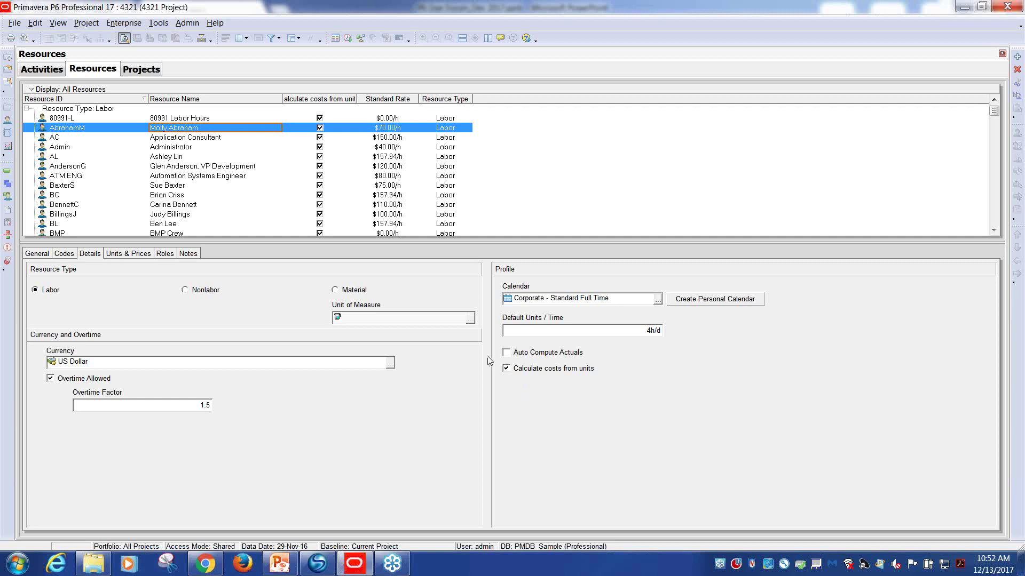
# Step: Toggle the resource's Calculate costs from units and Auto Compute Actuals options, and restore both to their original settings
pyautogui.click(506, 369)
pyautogui.click(510, 357)
pyautogui.click(510, 356)
pyautogui.click(506, 369)
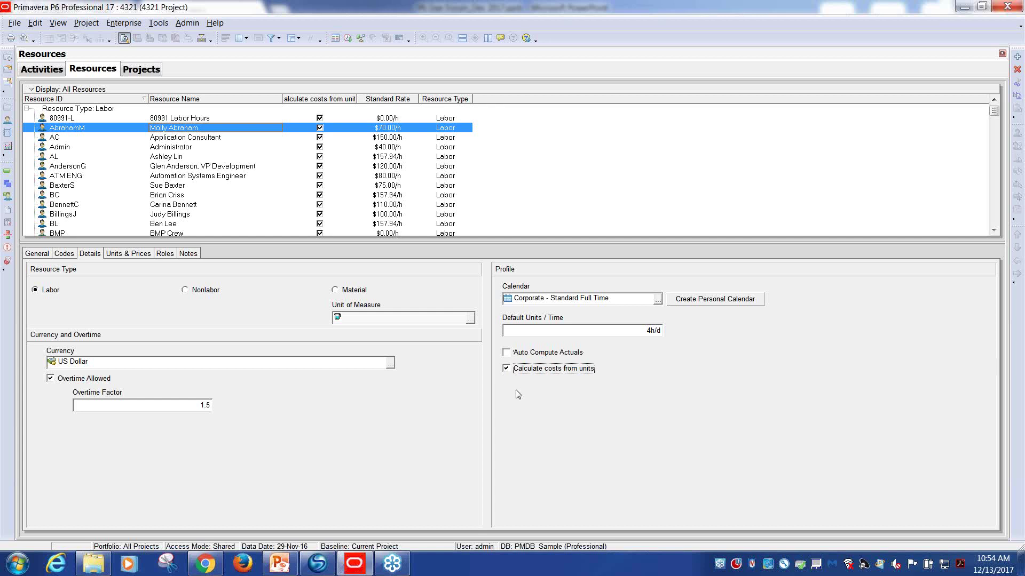